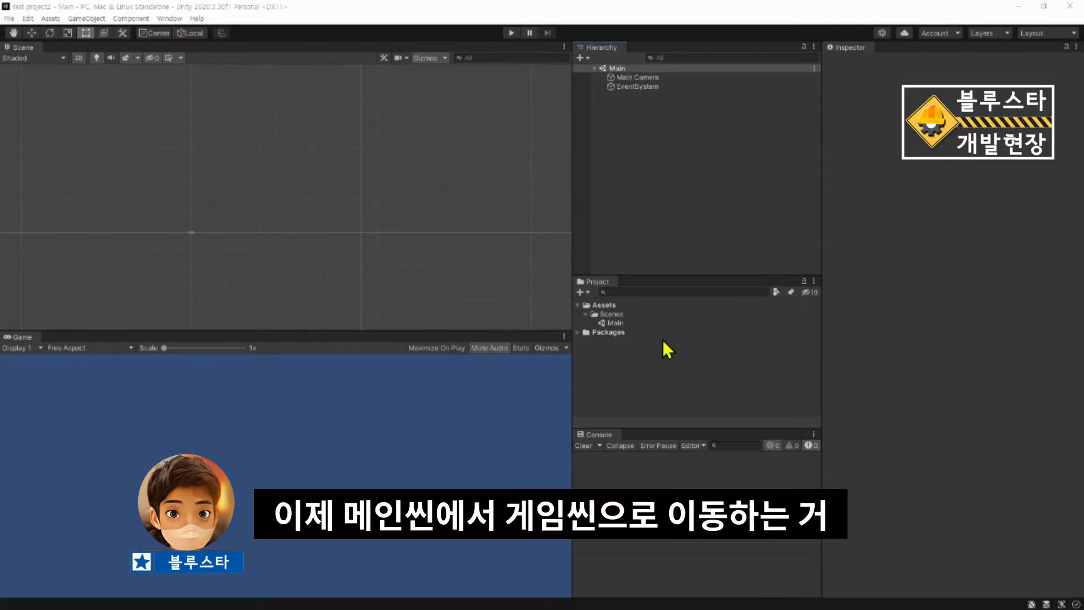
- Create a scene asset named Game in Assets/Scenes beside the existing Main scene
{"action": "left_click", "coordinate": [610, 324]}
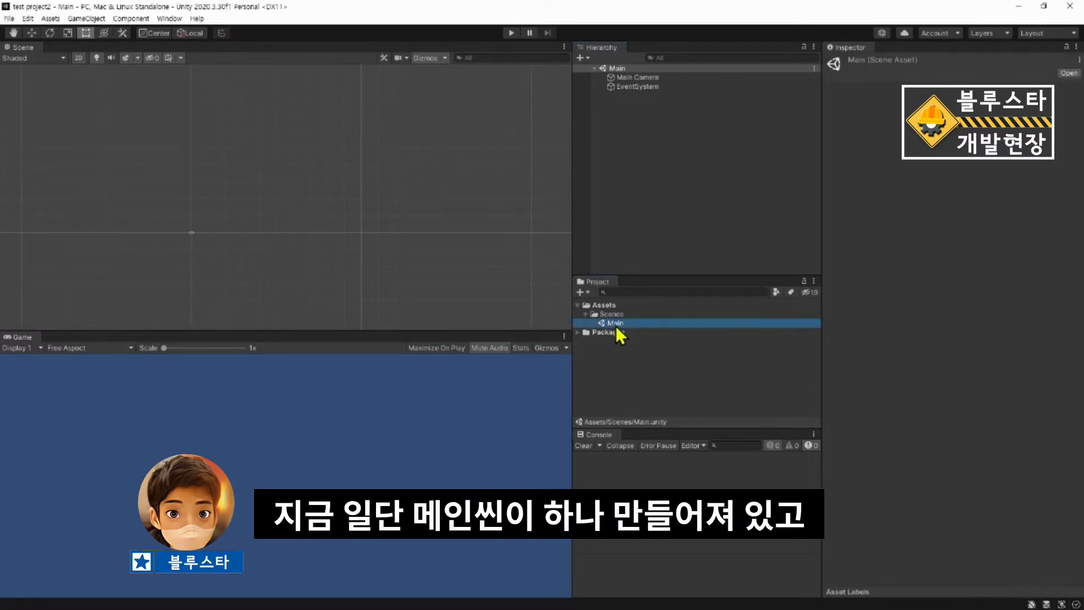
{"action": "left_click", "coordinate": [9, 18]}
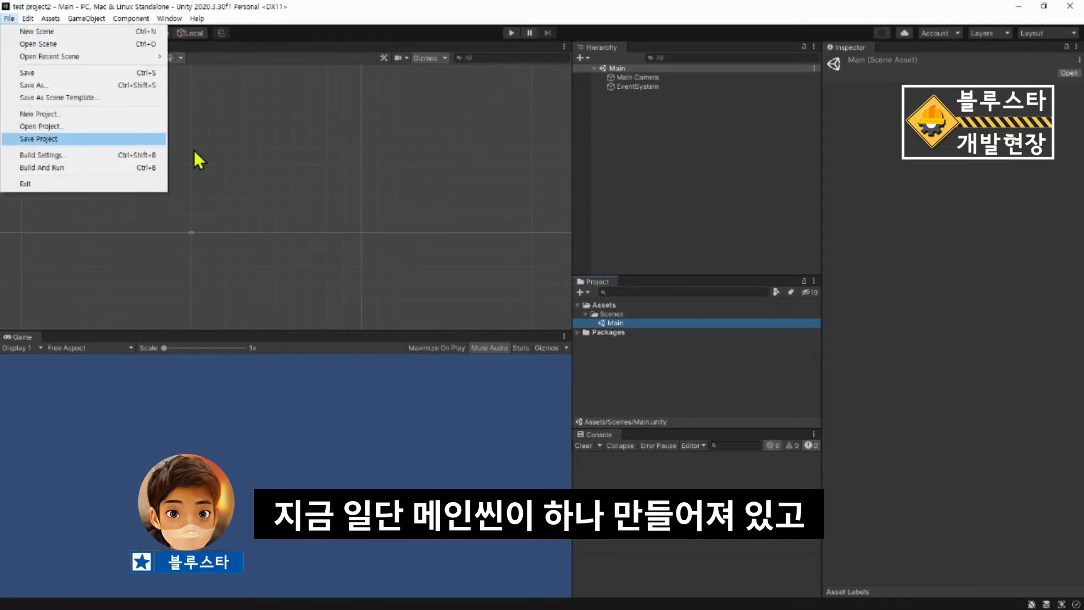
{"action": "right_click", "coordinate": [612, 314]}
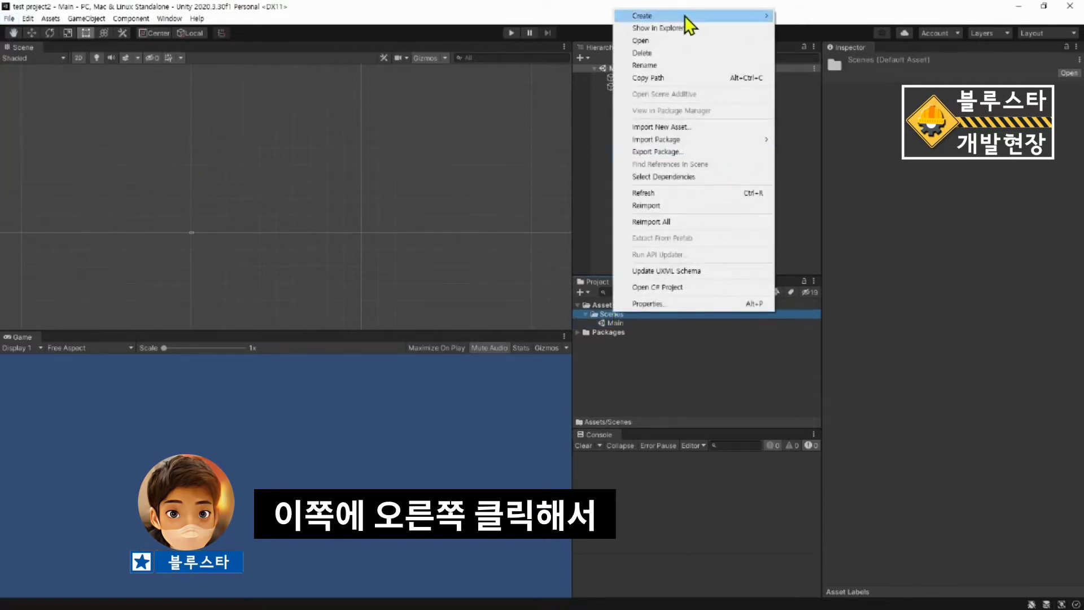
{"action": "mouse_move", "coordinate": [684, 15]}
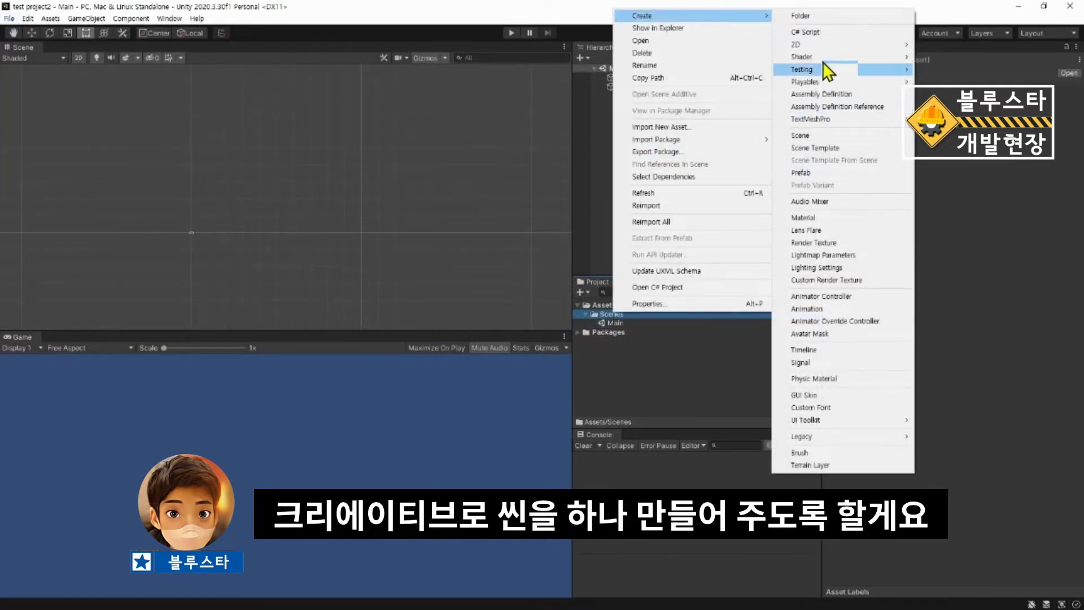
{"action": "left_click", "coordinate": [829, 134]}
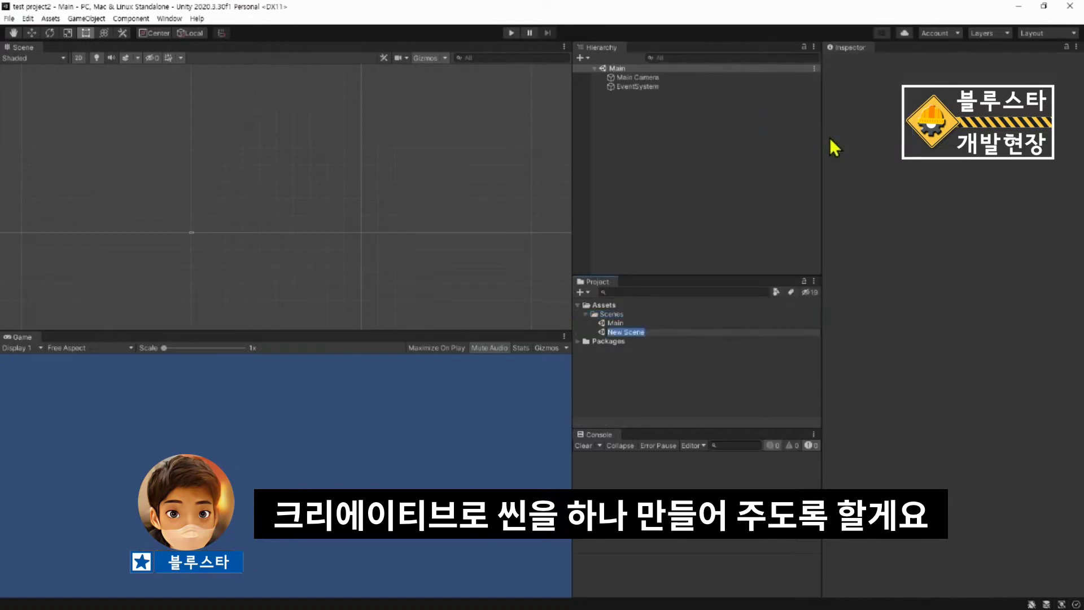
{"action": "type", "text": "Game"}
{"action": "key", "text": "Return"}
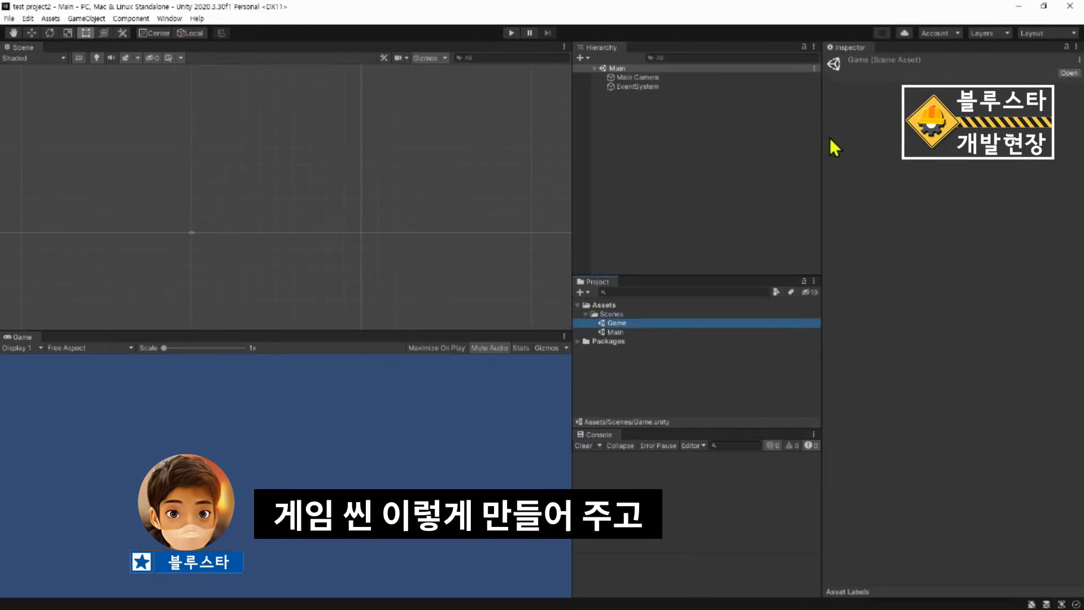
- Put Scenes/Main at index 0 and Scenes/Game at index 1 in Scenes In Build
{"action": "left_click", "coordinate": [9, 18]}
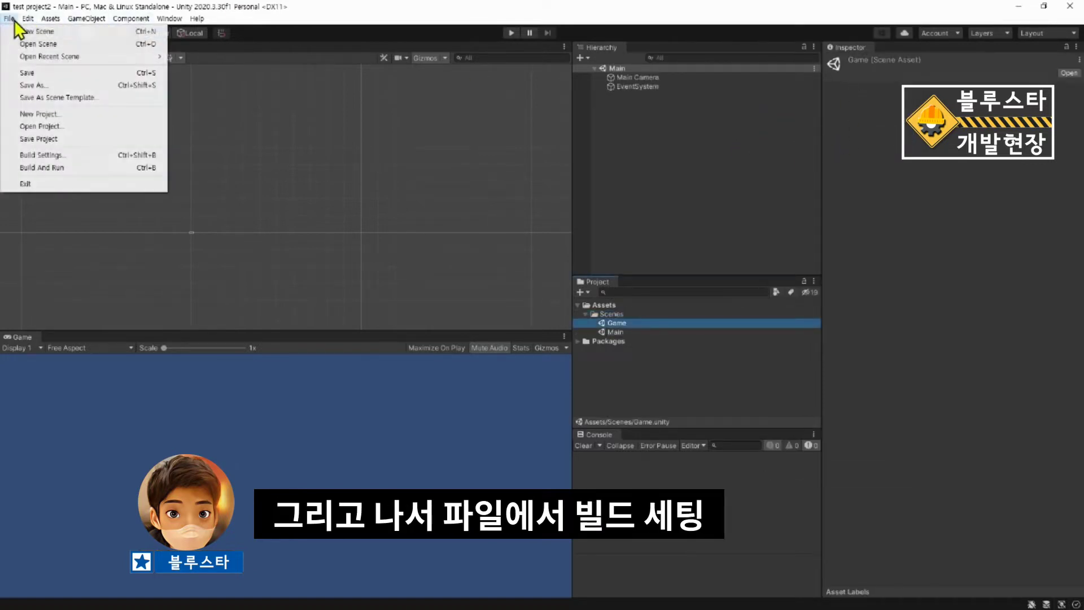
{"action": "left_click", "coordinate": [76, 157]}
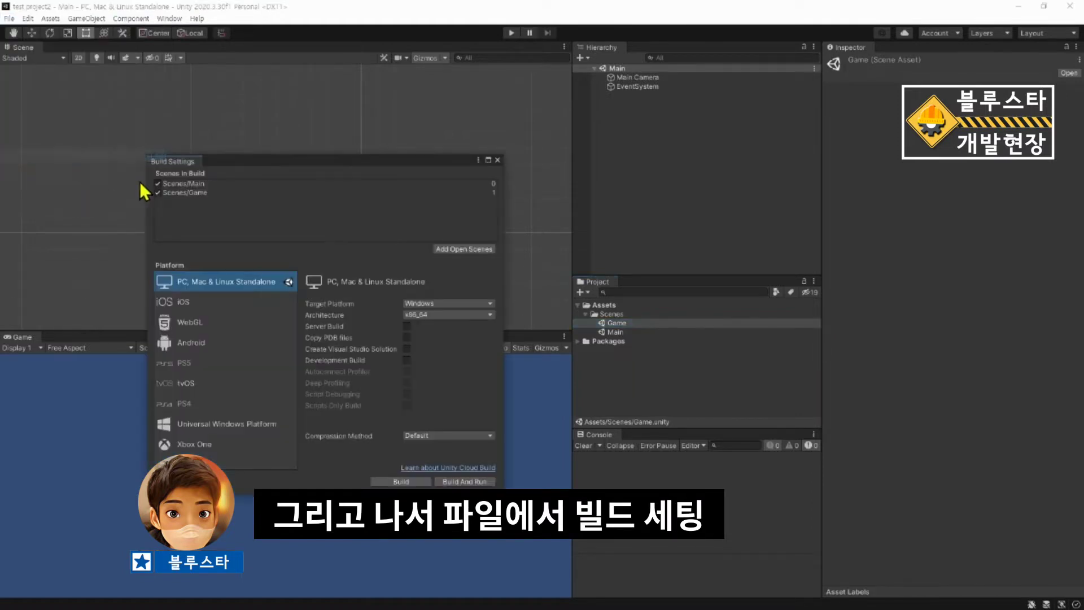
{"action": "left_click", "coordinate": [195, 184]}
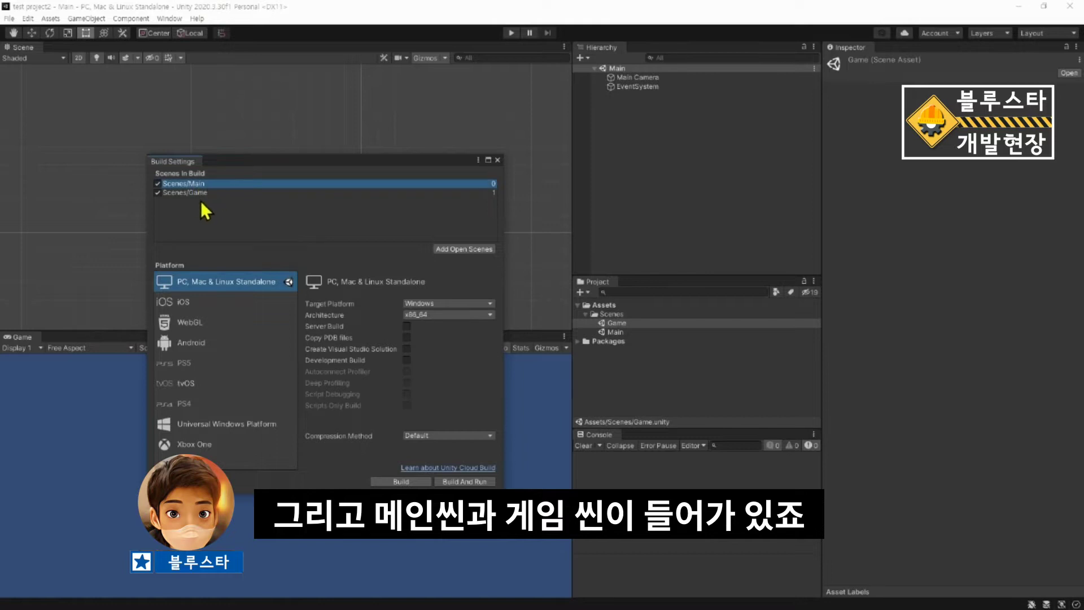
{"action": "left_click", "coordinate": [218, 192]}
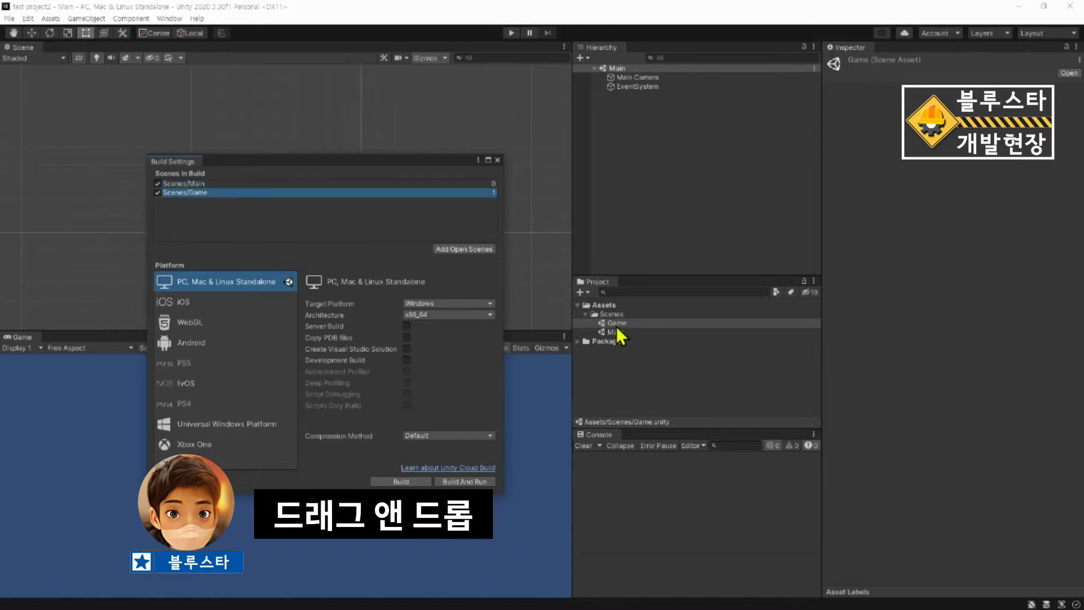
{"action": "left_click_drag", "start_coordinate": [618, 331], "coordinate": [185, 226]}
- Close Build Settings and open the Main scene for editing
{"action": "left_click", "coordinate": [498, 160]}
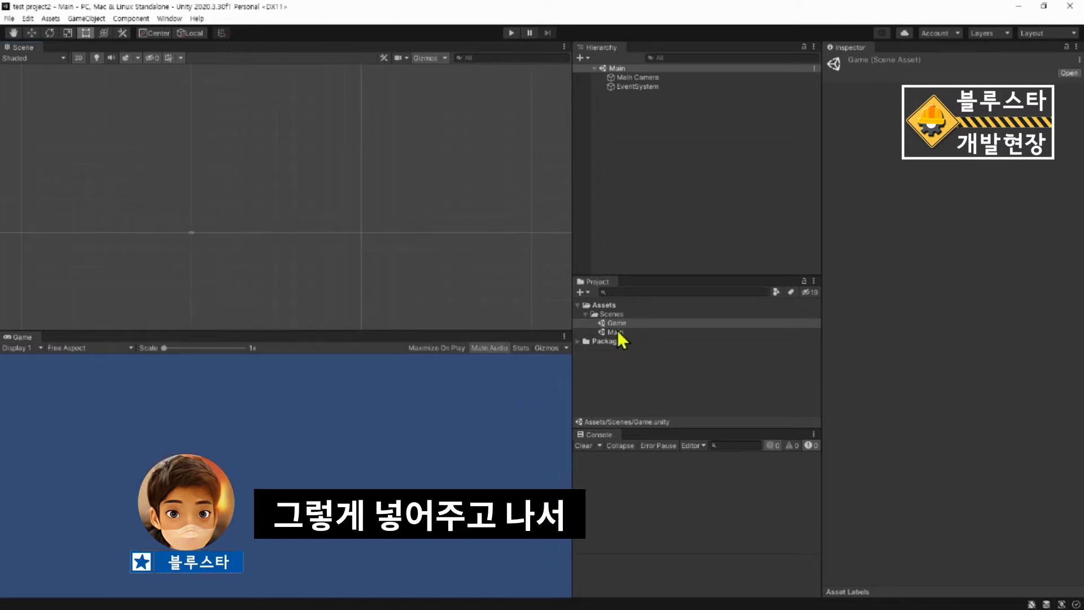
{"action": "left_click", "coordinate": [617, 332]}
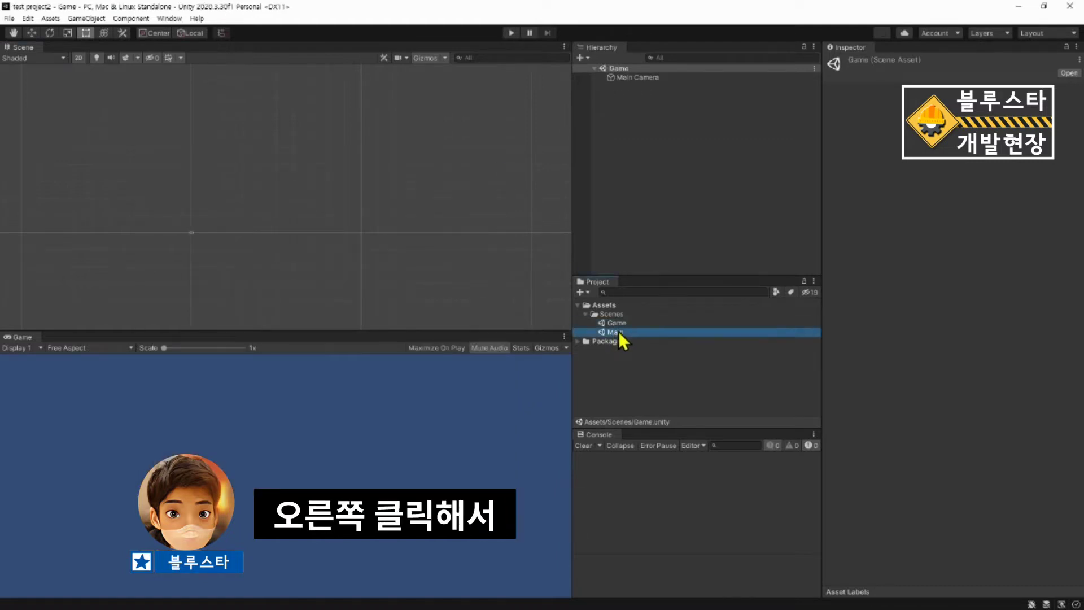
{"action": "double_click", "coordinate": [618, 331]}
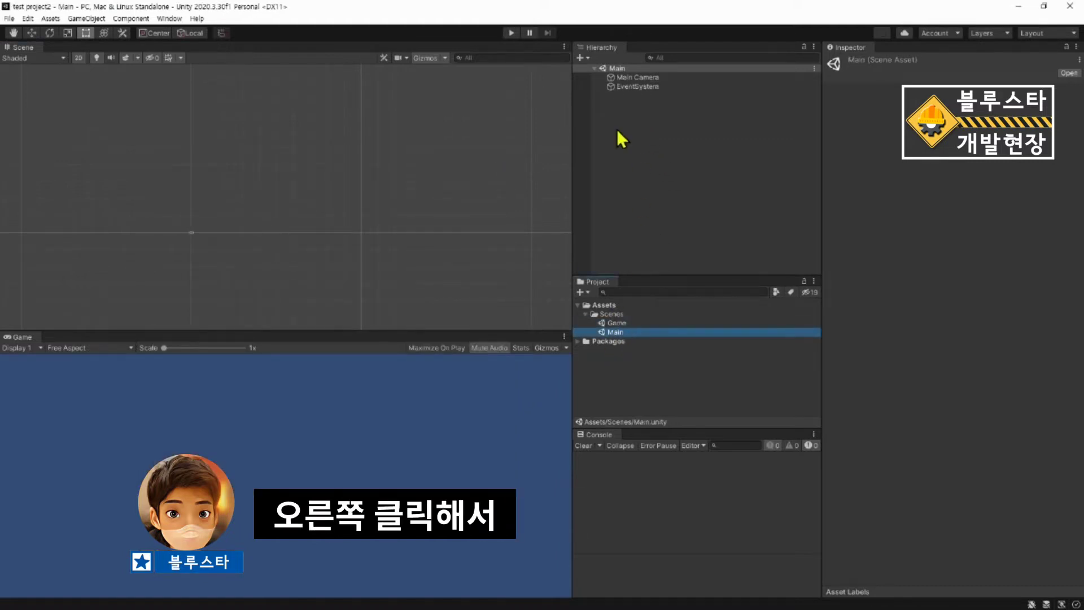
- Add a UI Button with its Canvas and name it GameStartButton
{"action": "right_click", "coordinate": [636, 133]}
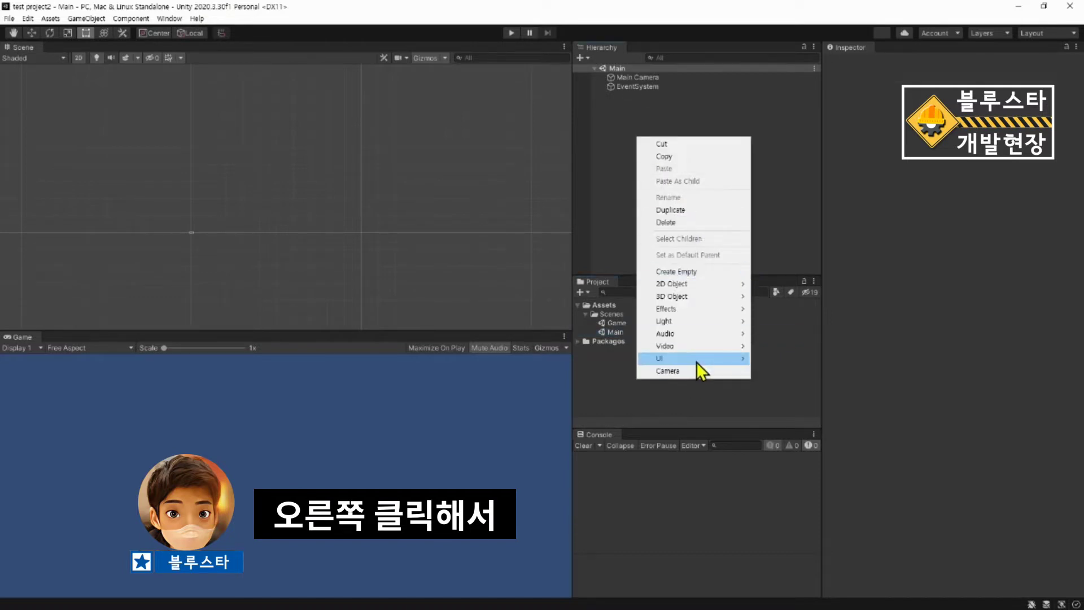
{"action": "mouse_move", "coordinate": [697, 359]}
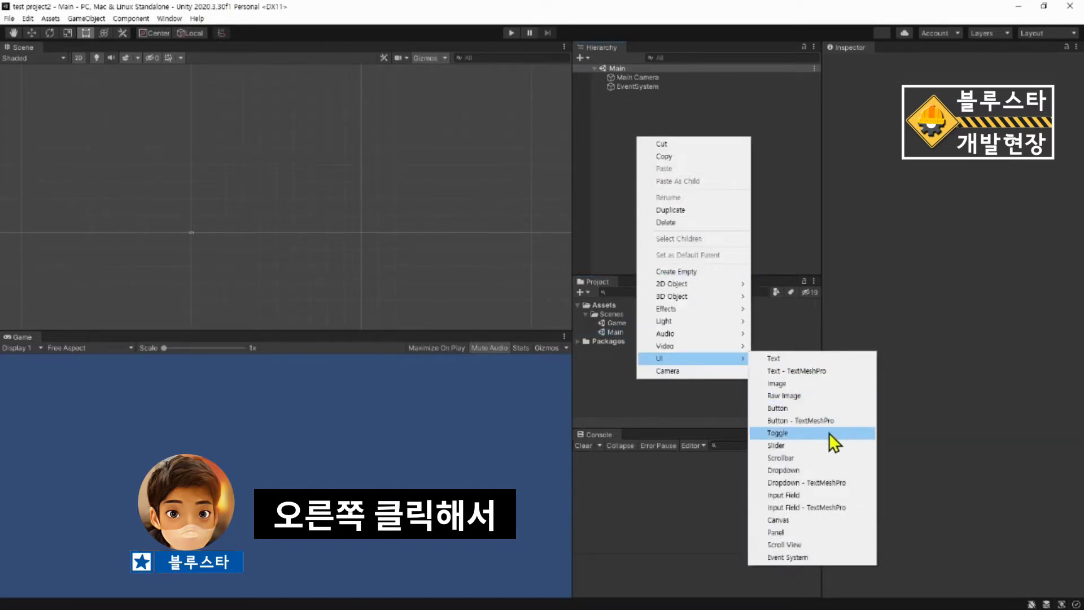
{"action": "left_click", "coordinate": [796, 406]}
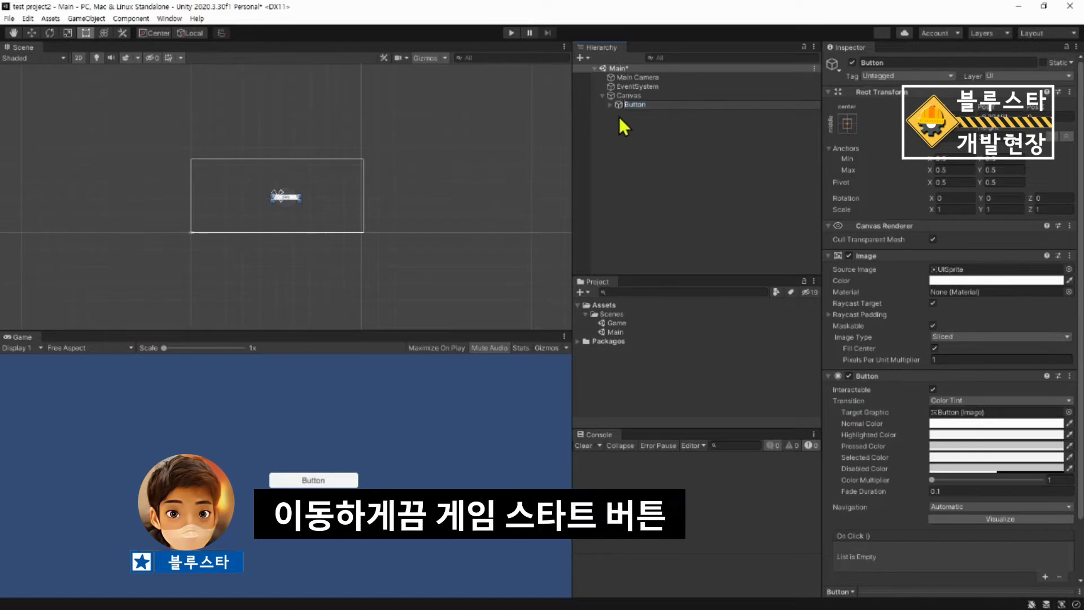
{"action": "type", "text": "GameStarButton"}
{"action": "key", "text": "Return"}
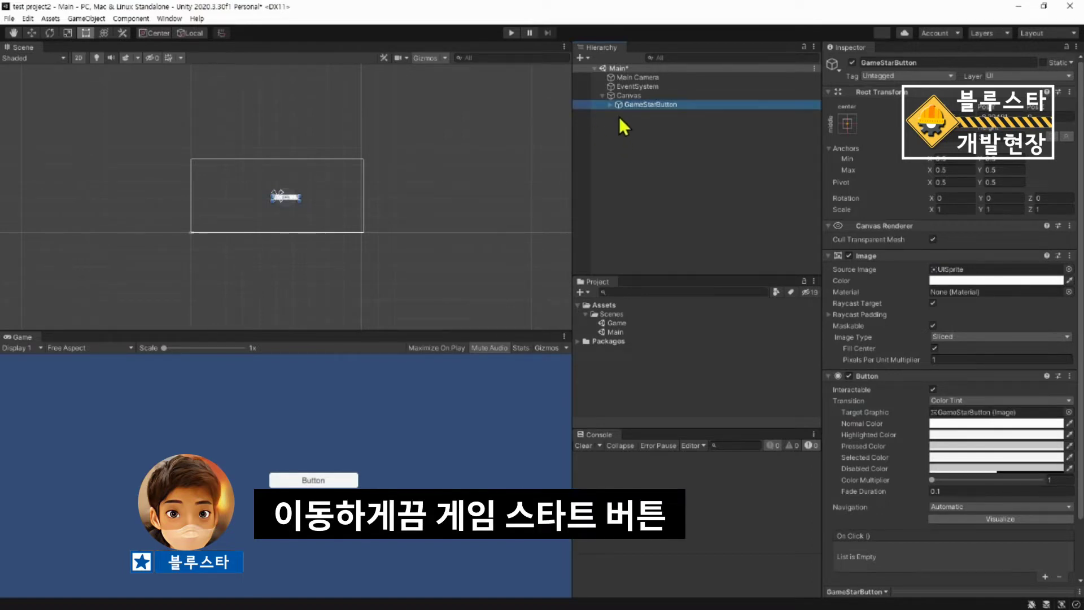
{"action": "key", "text": "F2"}
{"action": "type", "text": "t"}
{"action": "key", "text": "Return"}
{"action": "left_click", "coordinate": [611, 104]}
- Change the GameStartButton's Text child label to START
{"action": "left_click", "coordinate": [642, 105]}
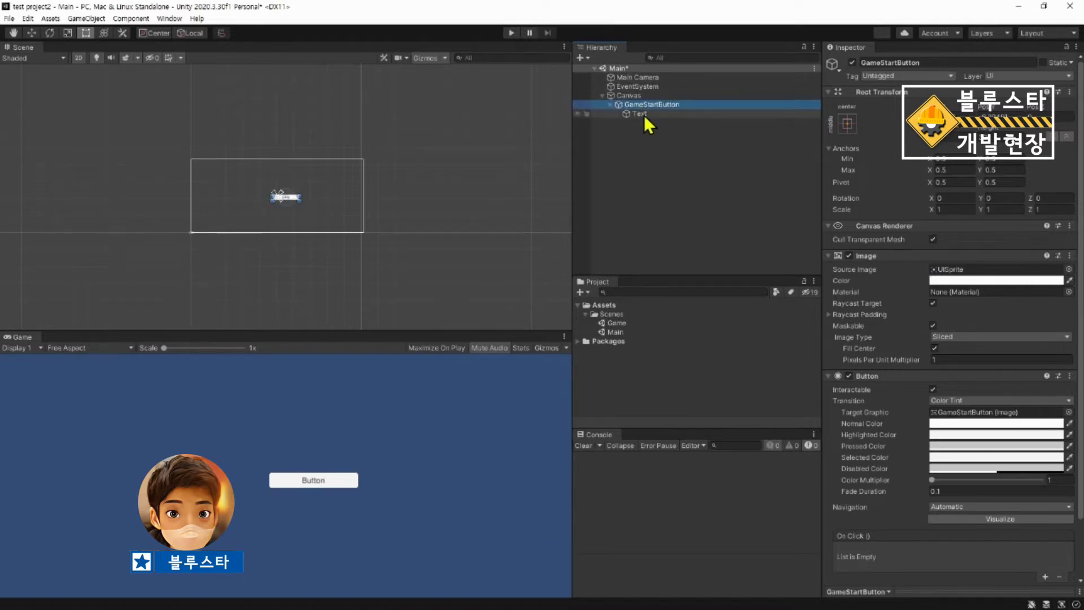
{"action": "left_click", "coordinate": [646, 115]}
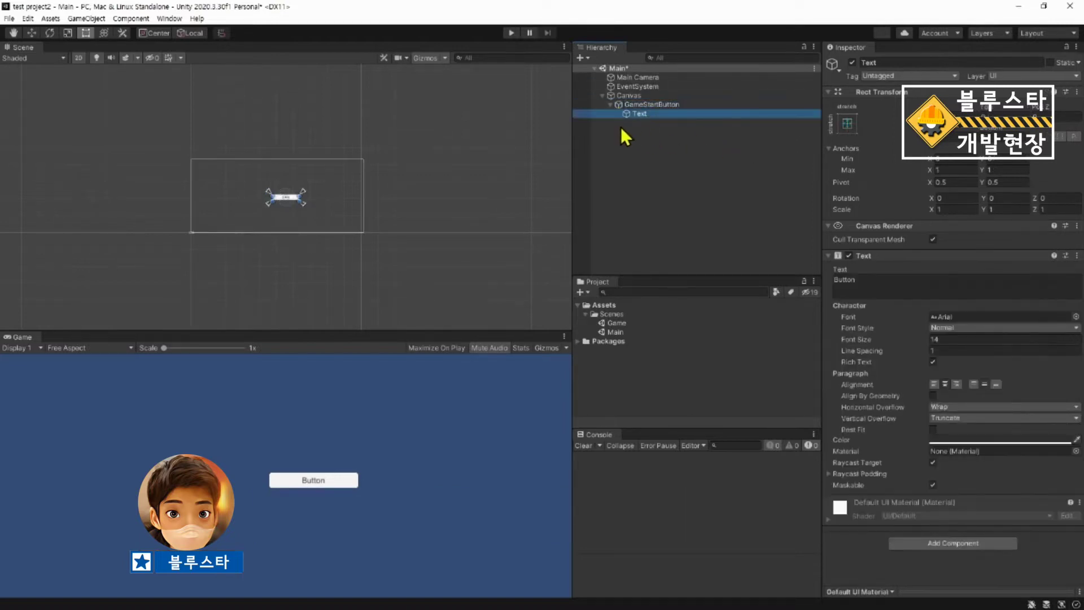
{"action": "left_click", "coordinate": [887, 288]}
{"action": "key", "text": "ctrl+a"}
{"action": "type", "text": "G"}
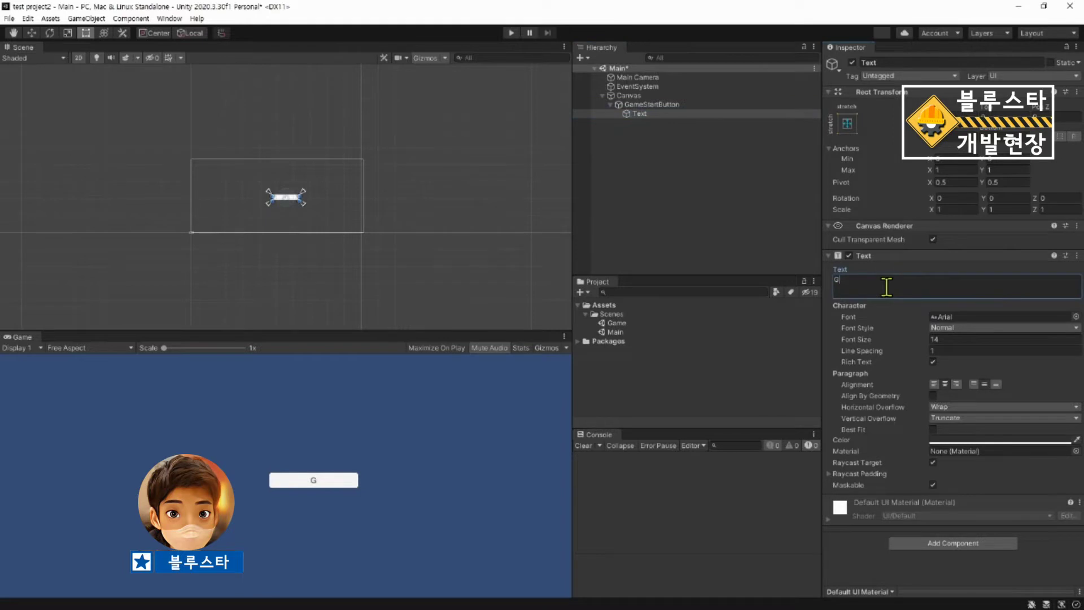
{"action": "type", "text": "ART"}
- Set the label to font size 100, Bold, with Horizontal and Vertical Overflow
{"action": "left_click", "coordinate": [949, 339]}
{"action": "type", "text": "100"}
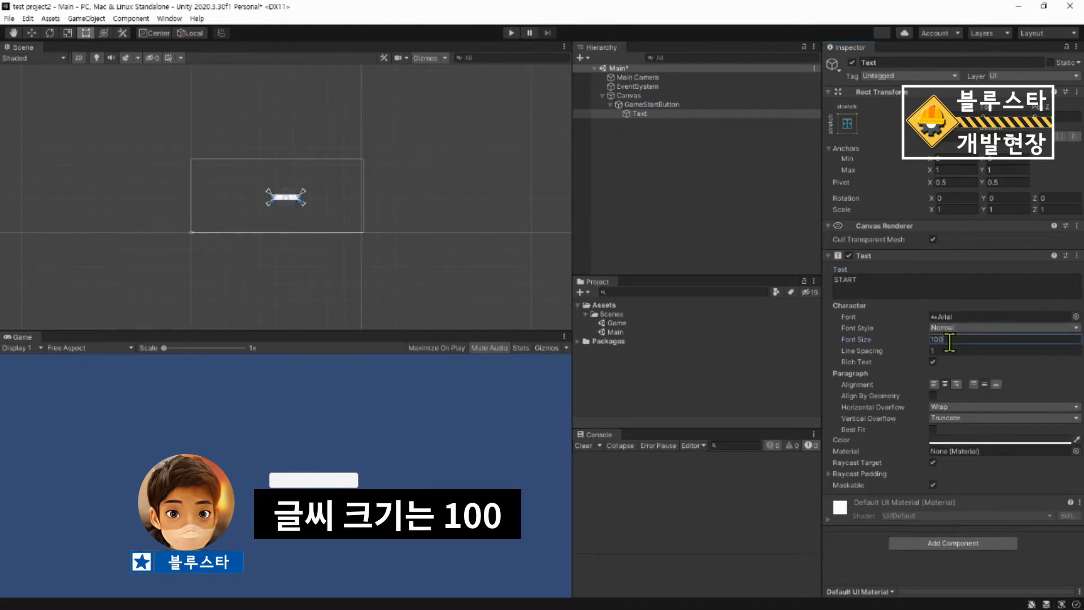
{"action": "left_click", "coordinate": [954, 327]}
{"action": "left_click", "coordinate": [960, 353]}
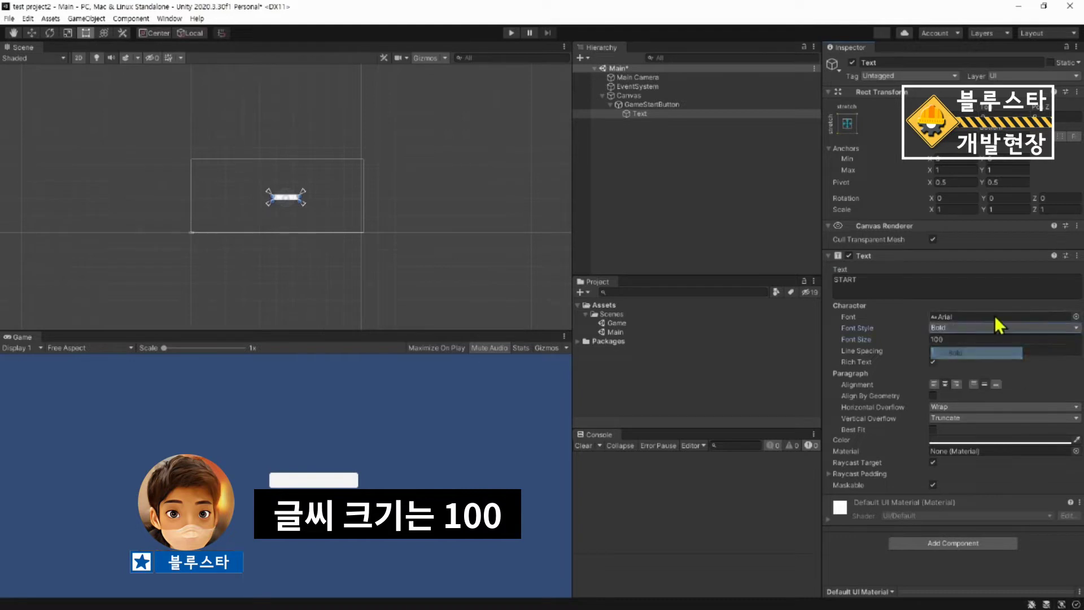
{"action": "left_click", "coordinate": [960, 406]}
{"action": "left_click", "coordinate": [960, 431]}
{"action": "left_click", "coordinate": [960, 418]}
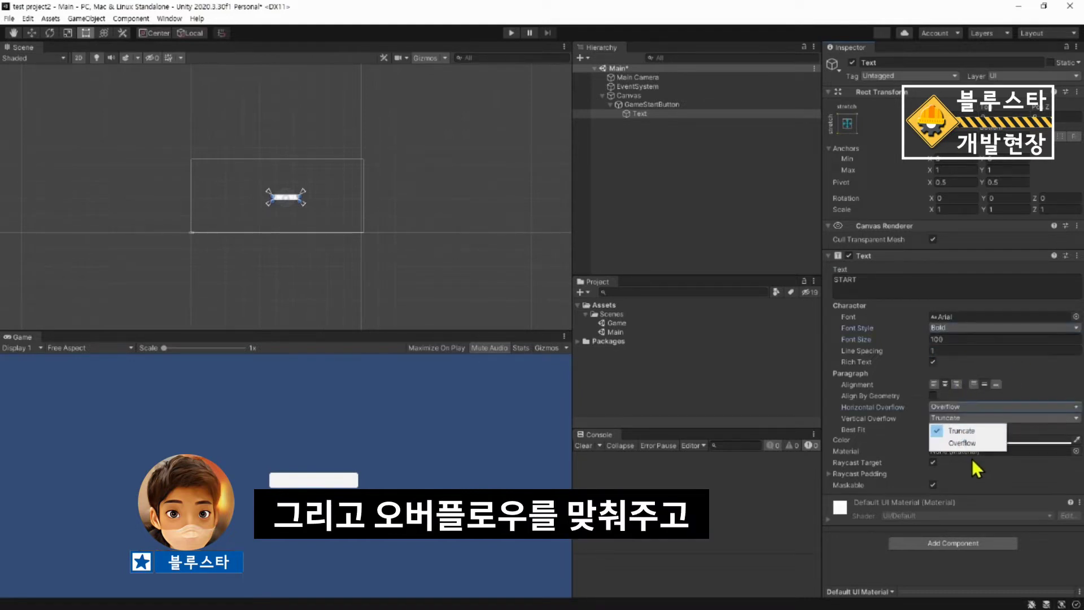
{"action": "left_click", "coordinate": [968, 443]}
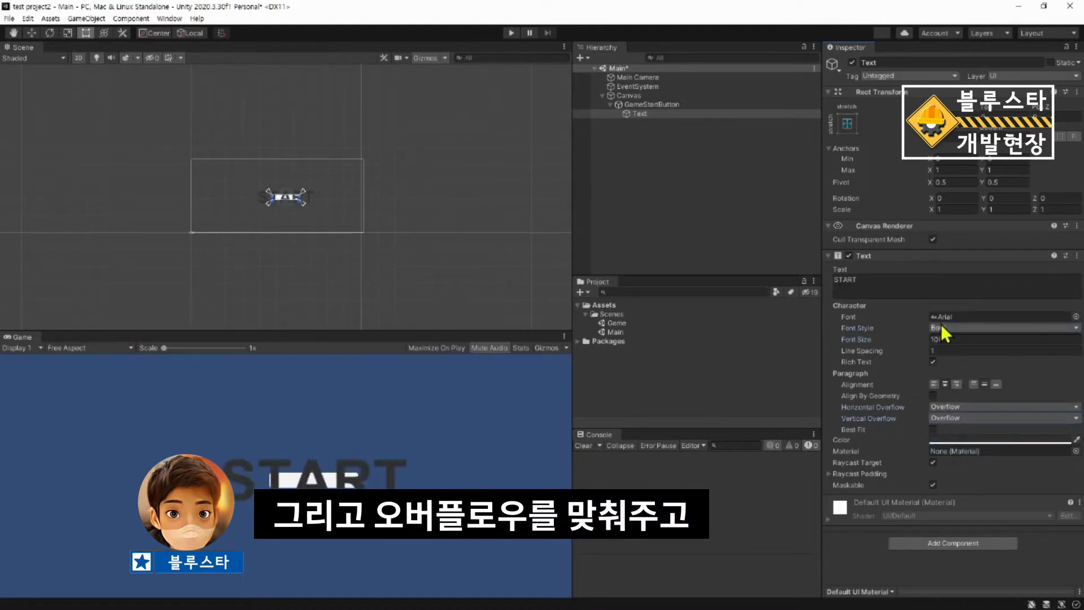
- Set the Main Camera background colour to black
{"action": "left_click", "coordinate": [644, 77]}
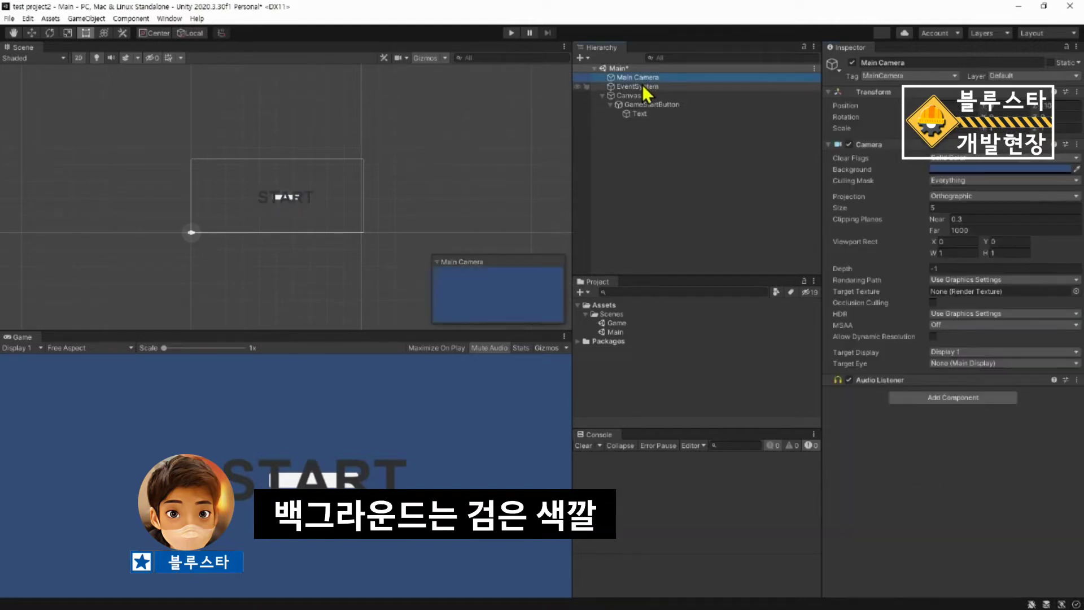
{"action": "left_click", "coordinate": [937, 169]}
{"action": "left_click_drag", "start_coordinate": [998, 260], "coordinate": [966, 308]}
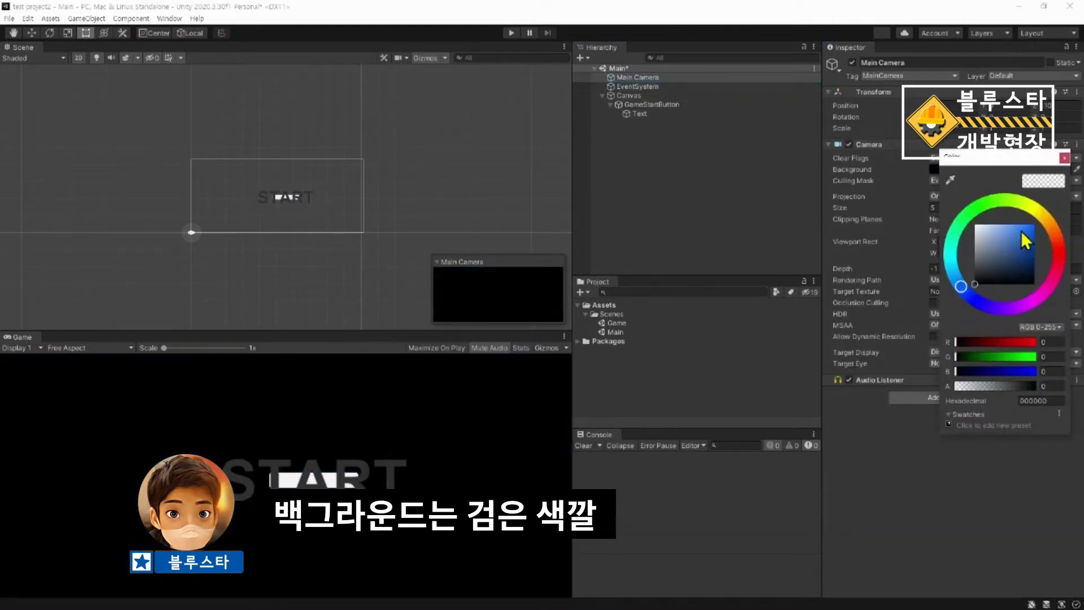
{"action": "left_click", "coordinate": [1065, 157]}
- Make the START label text colour white
{"action": "left_click", "coordinate": [649, 105]}
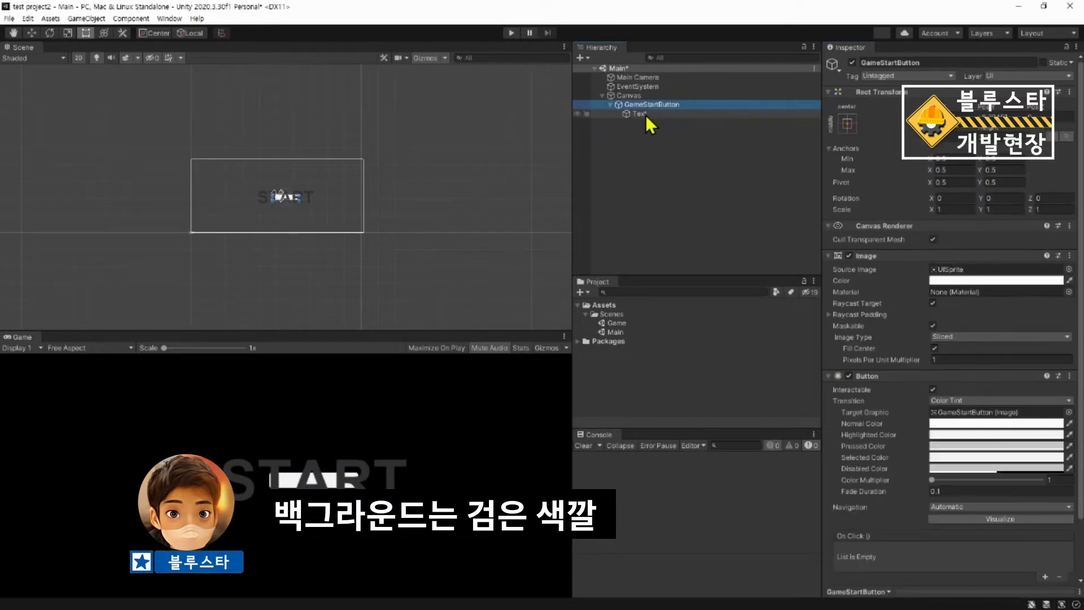
{"action": "left_click", "coordinate": [645, 114]}
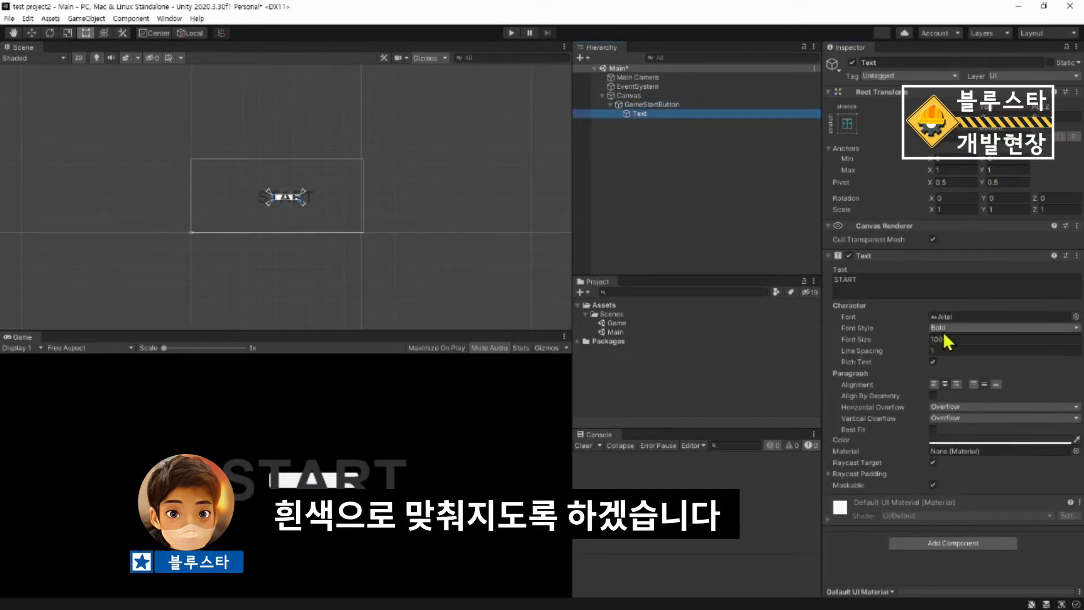
{"action": "left_click", "coordinate": [952, 442]}
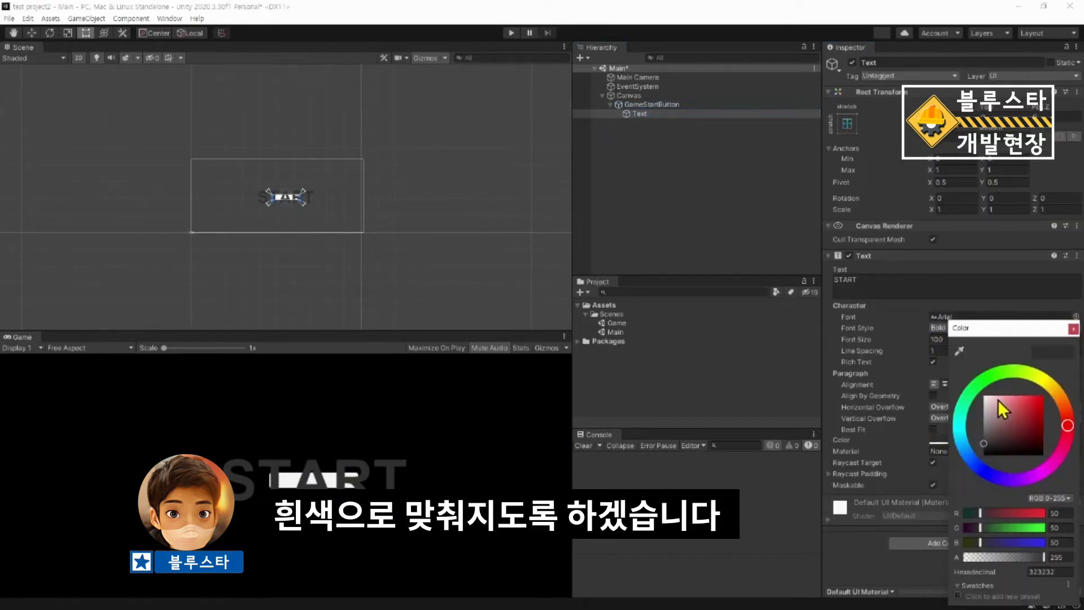
{"action": "left_click_drag", "start_coordinate": [1002, 408], "coordinate": [847, 374]}
{"action": "left_click", "coordinate": [1074, 329]}
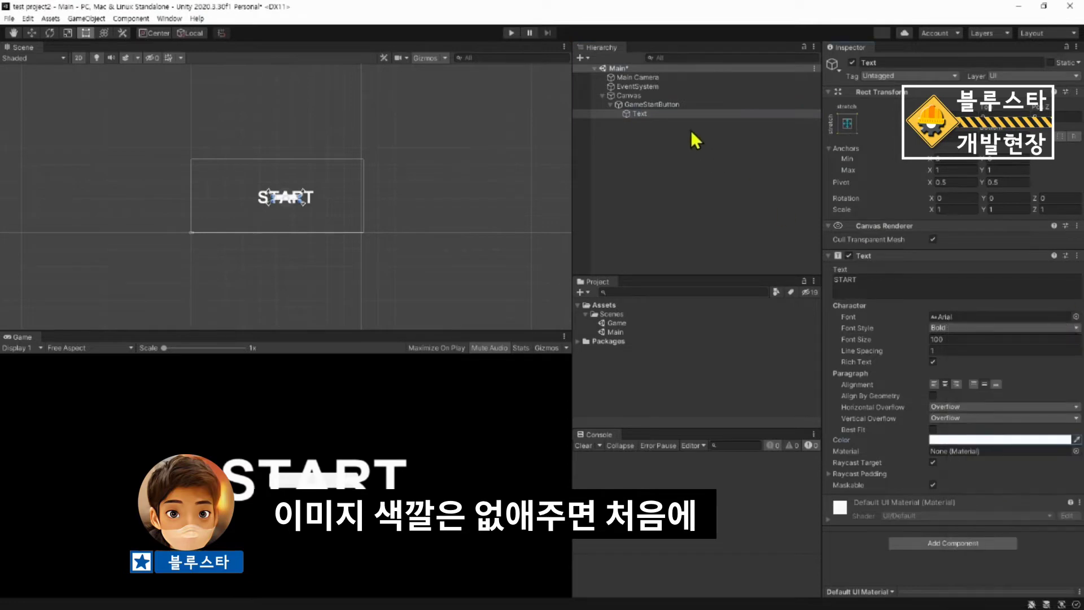
{"action": "left_click", "coordinate": [663, 106]}
- Disable the GameStartButton's Image background and save the Main scene
{"action": "left_click", "coordinate": [849, 256]}
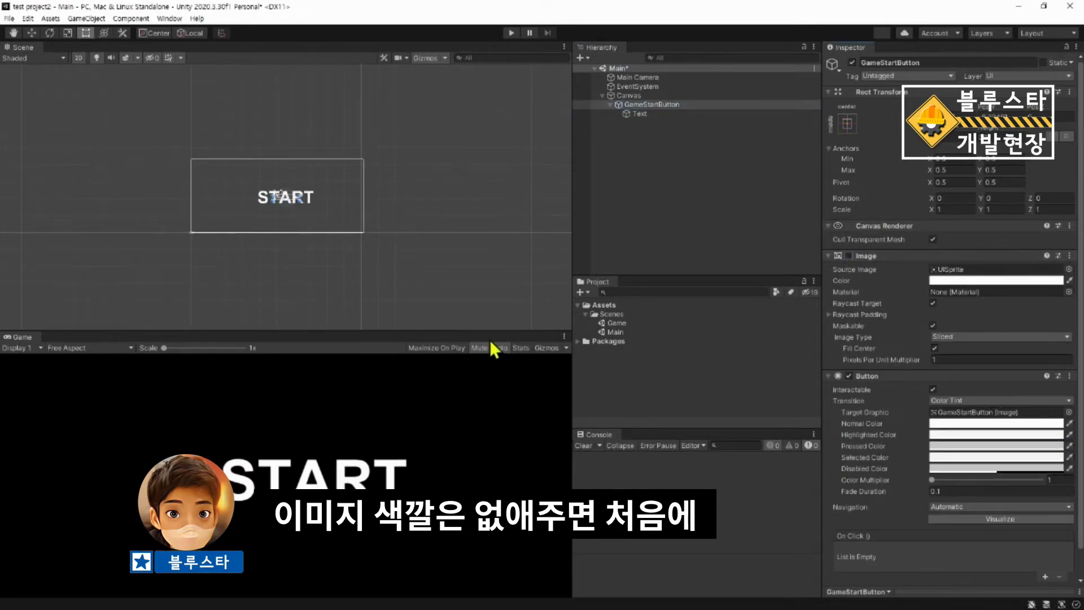
{"action": "left_click_drag", "start_coordinate": [572, 152], "coordinate": [558, 153]}
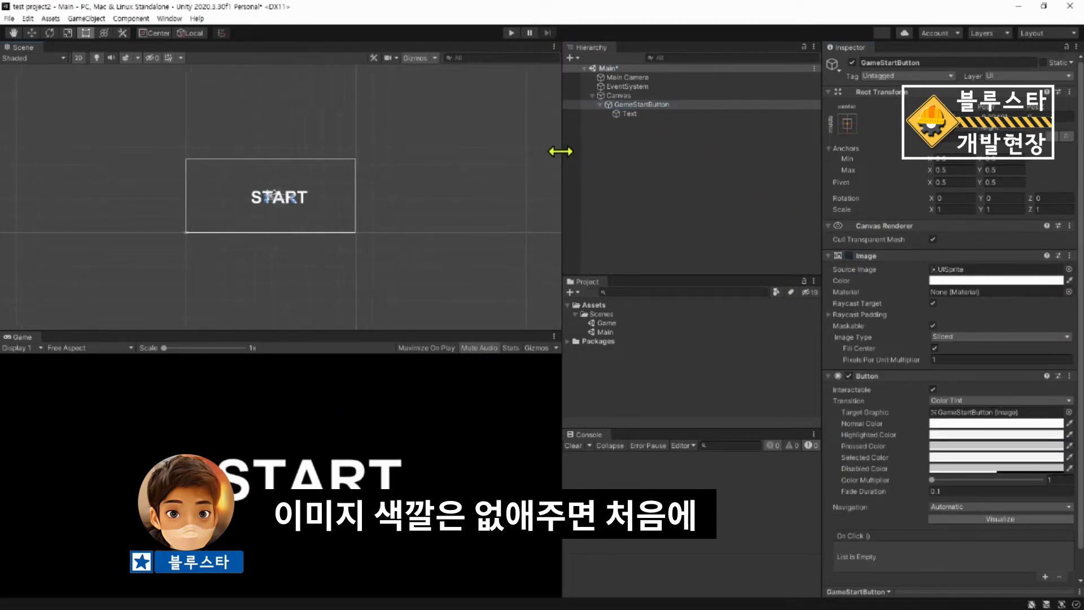
{"action": "key", "text": "ctrl+s"}
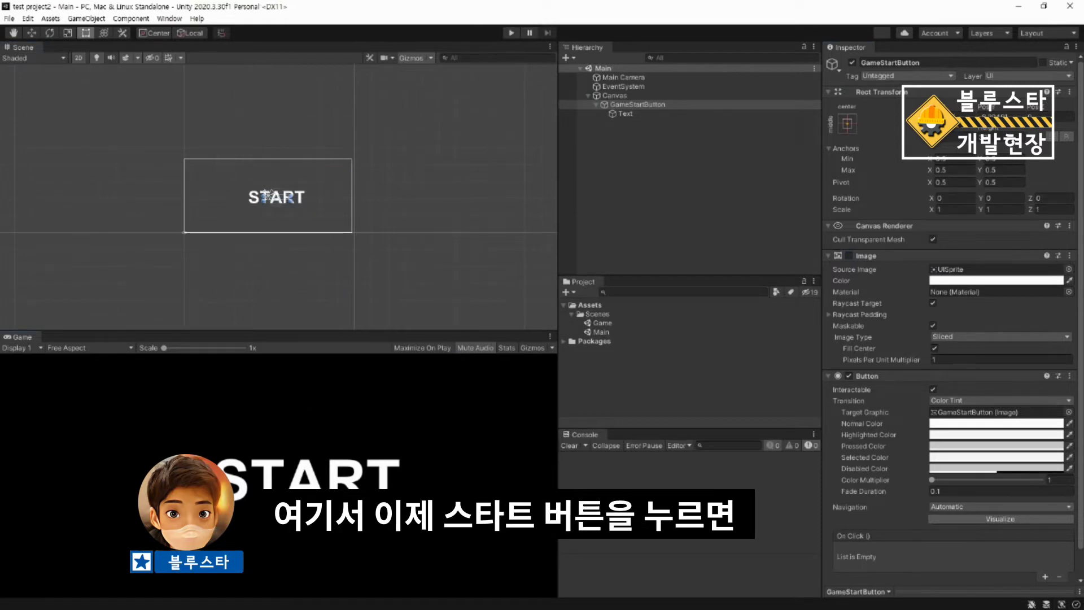
{"action": "left_click_drag", "start_coordinate": [558, 228], "coordinate": [570, 230]}
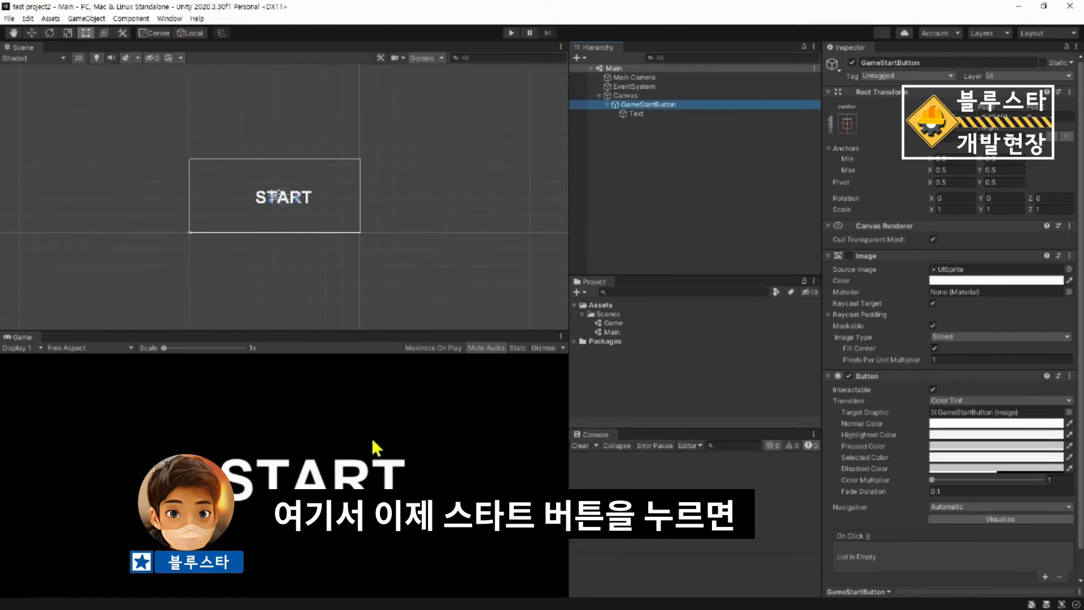
- Open the Game scene to inspect it, reopen Main, and re-dock the Console panel
{"action": "left_click", "coordinate": [613, 325]}
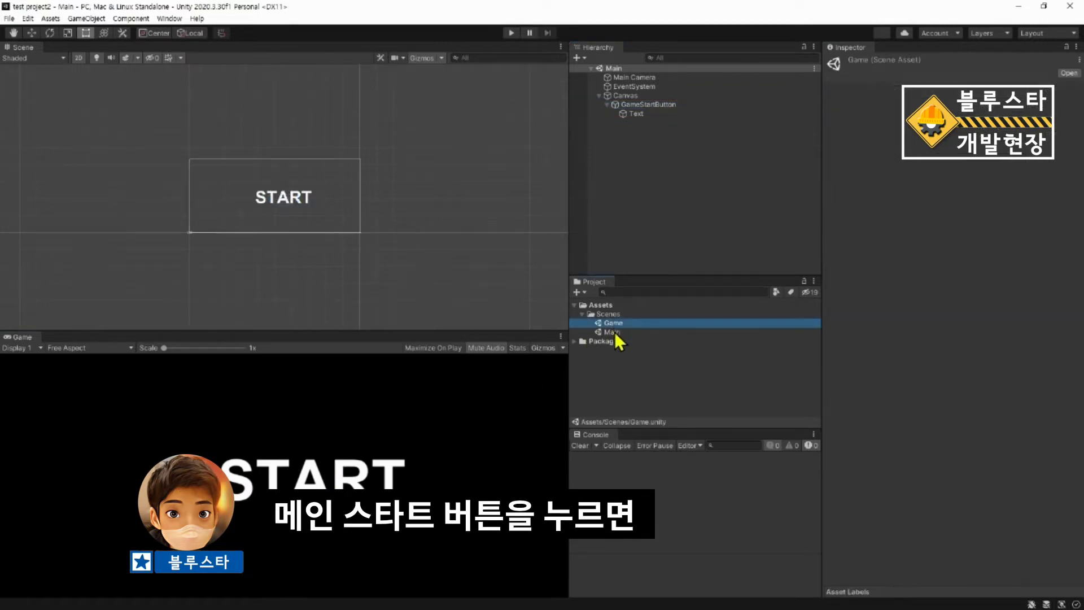
{"action": "double_click", "coordinate": [613, 323]}
{"action": "left_click", "coordinate": [322, 473]}
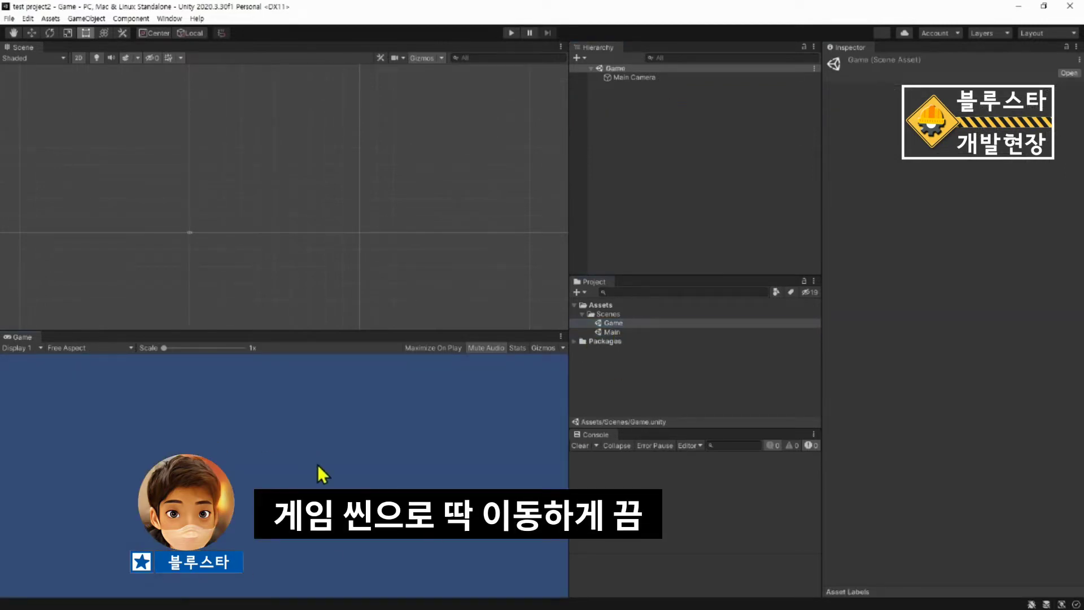
{"action": "double_click", "coordinate": [621, 333]}
{"action": "mouse_move", "coordinate": [584, 434]}
{"action": "left_mouse_down"}
{"action": "mouse_move", "coordinate": [637, 487]}
{"action": "mouse_move", "coordinate": [662, 450]}
{"action": "left_mouse_up"}
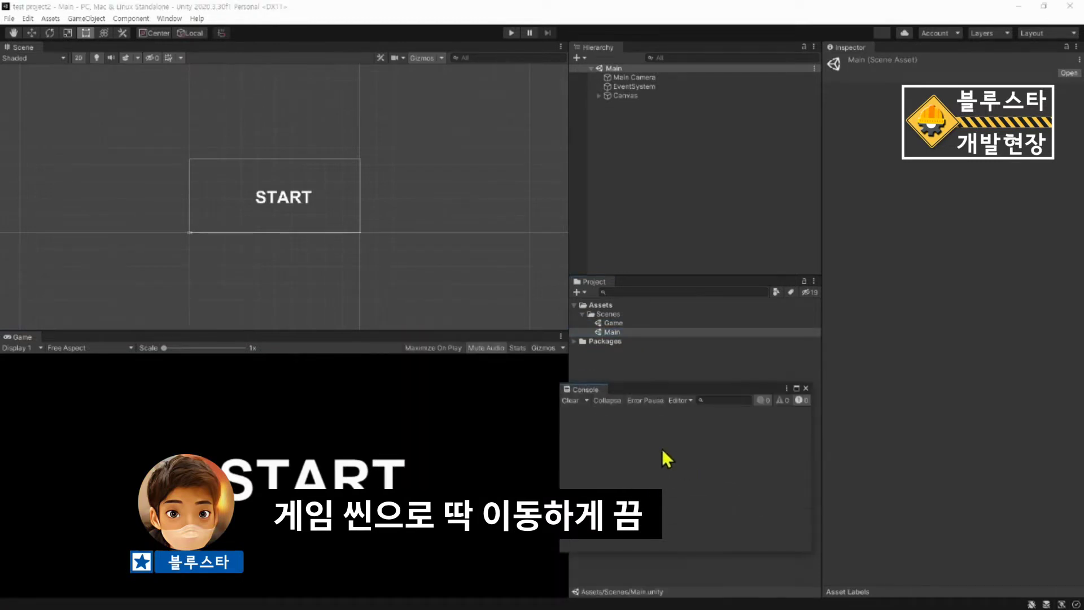
{"action": "left_click_drag", "start_coordinate": [583, 388], "coordinate": [661, 559]}
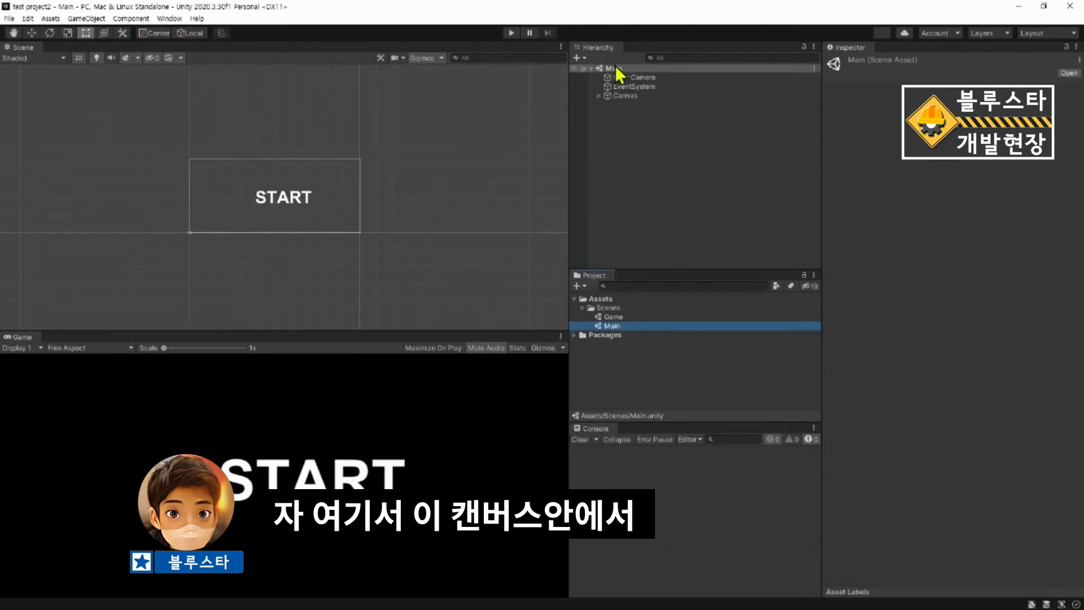
- Add a new GameScenesMove script component to Canvas and open it in Visual Studio
{"action": "left_click", "coordinate": [635, 96]}
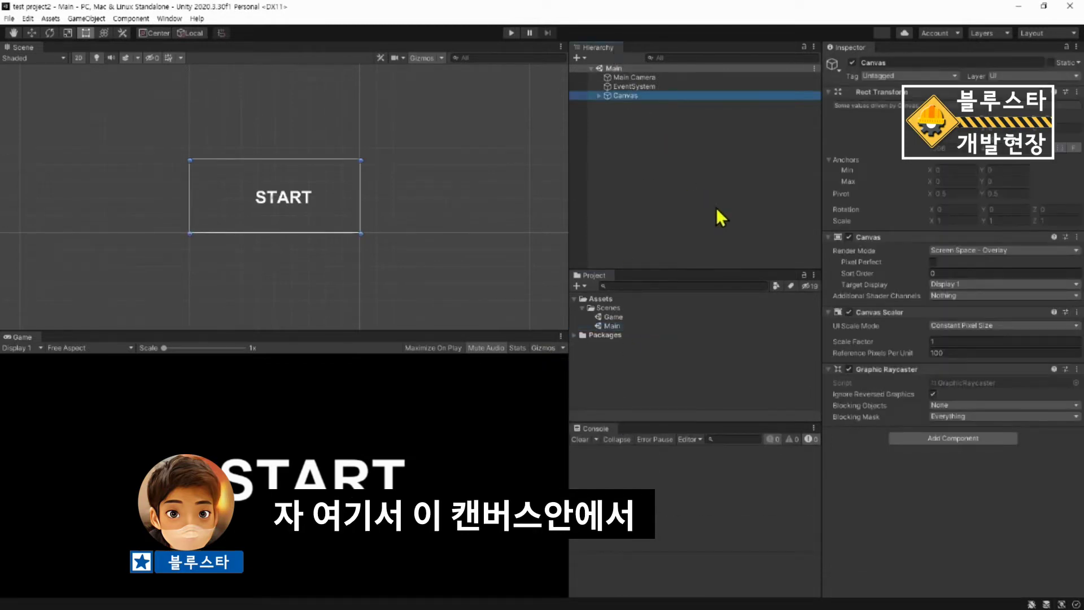
{"action": "left_click", "coordinate": [908, 62]}
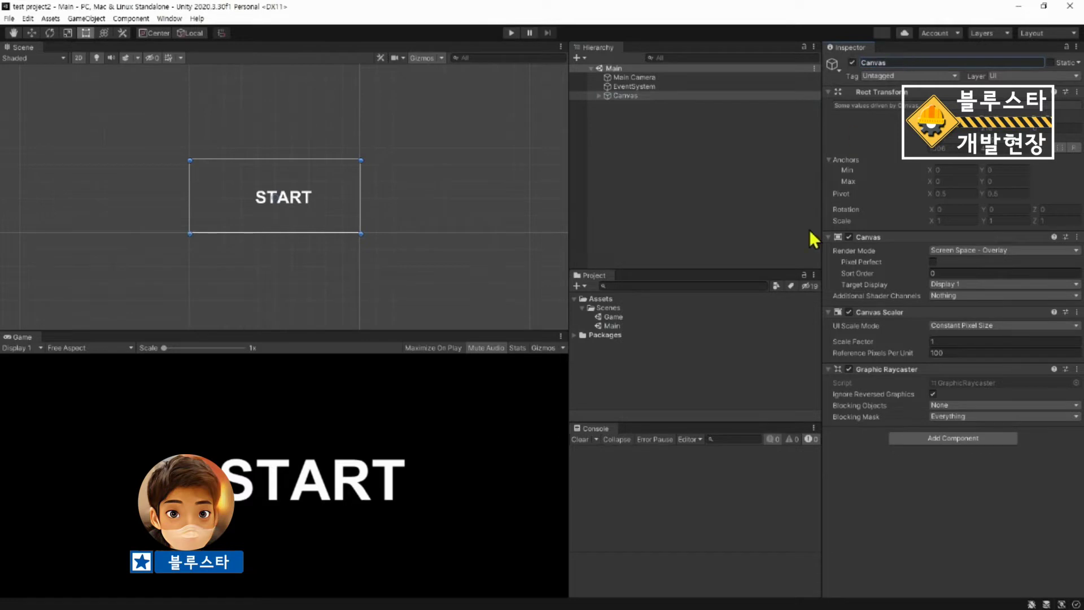
{"action": "left_click", "coordinate": [933, 438]}
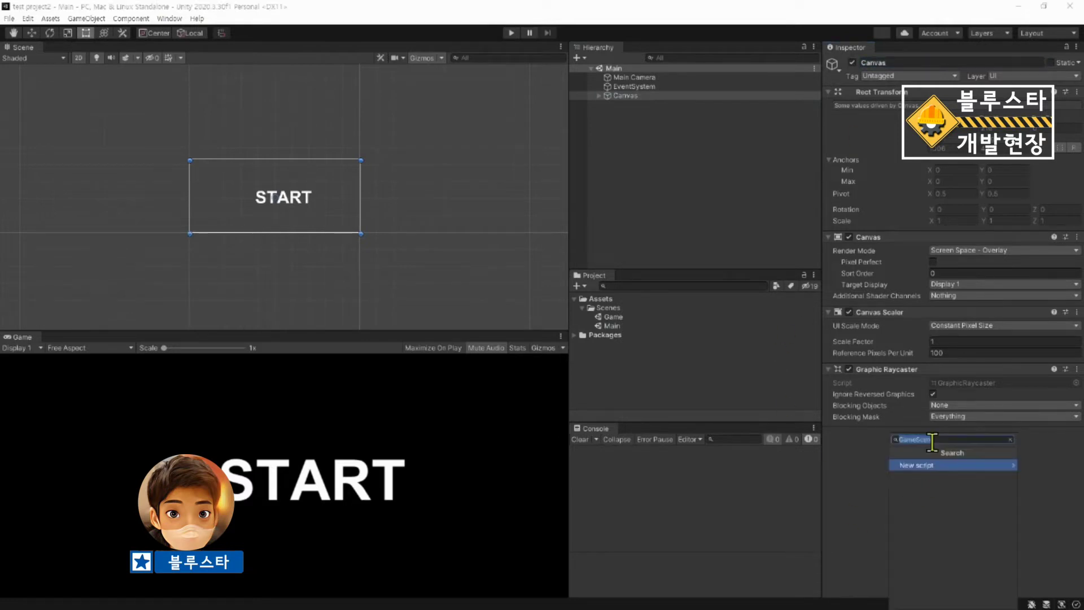
{"action": "type", "text": "Gam"}
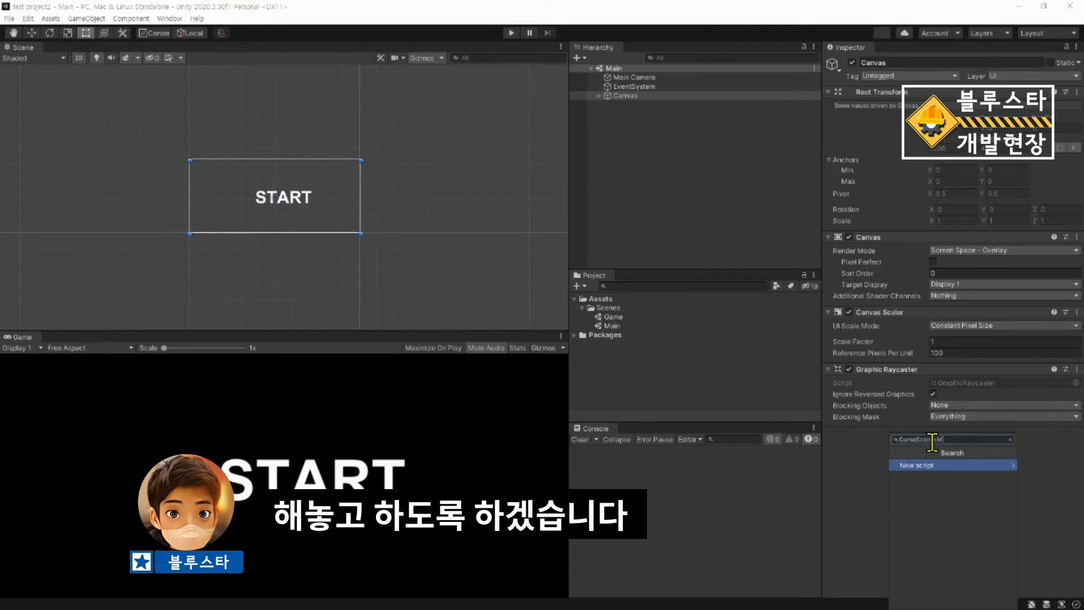
{"action": "key", "text": "Return"}
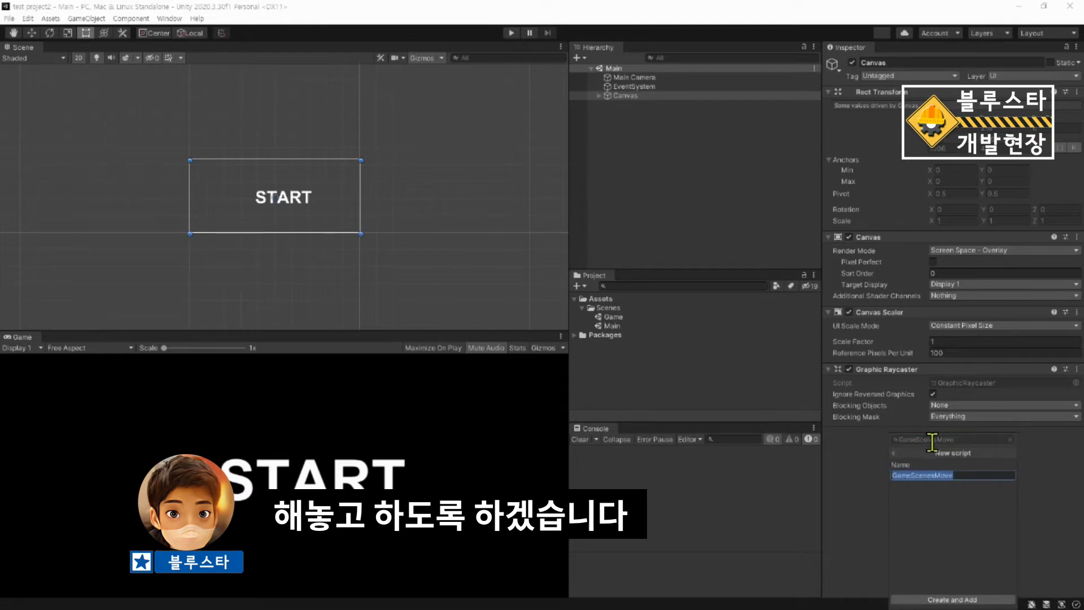
{"action": "key", "text": "Return"}
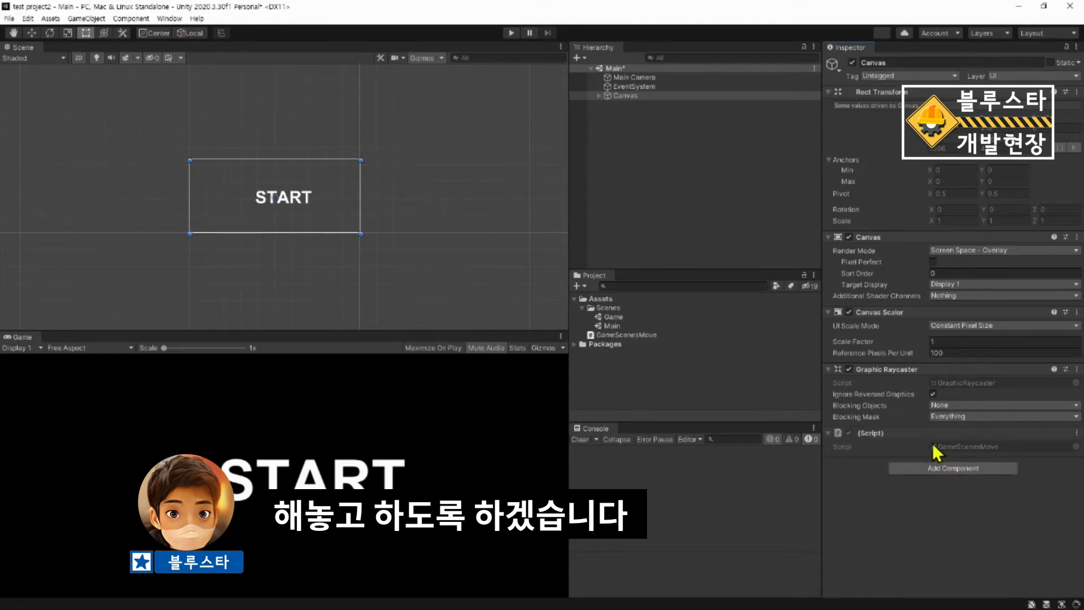
{"action": "double_click", "coordinate": [982, 447]}
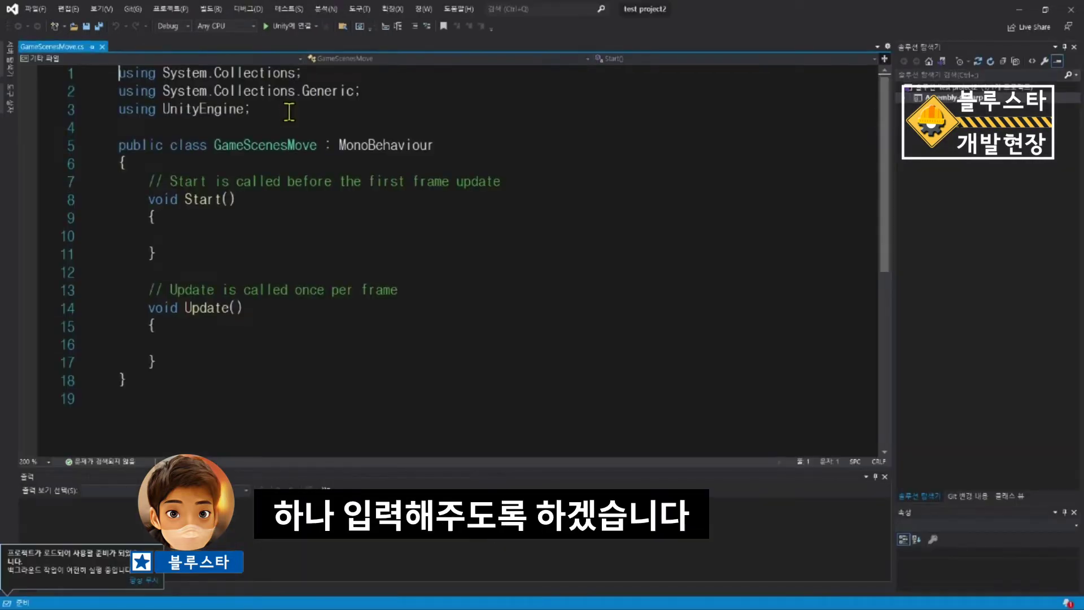
- Add the using UnityEngine.SceneManagement; import at the top of the script
{"action": "key", "text": "Return"}
{"action": "key", "text": "BackSpace"}
{"action": "type", "text": "u"}
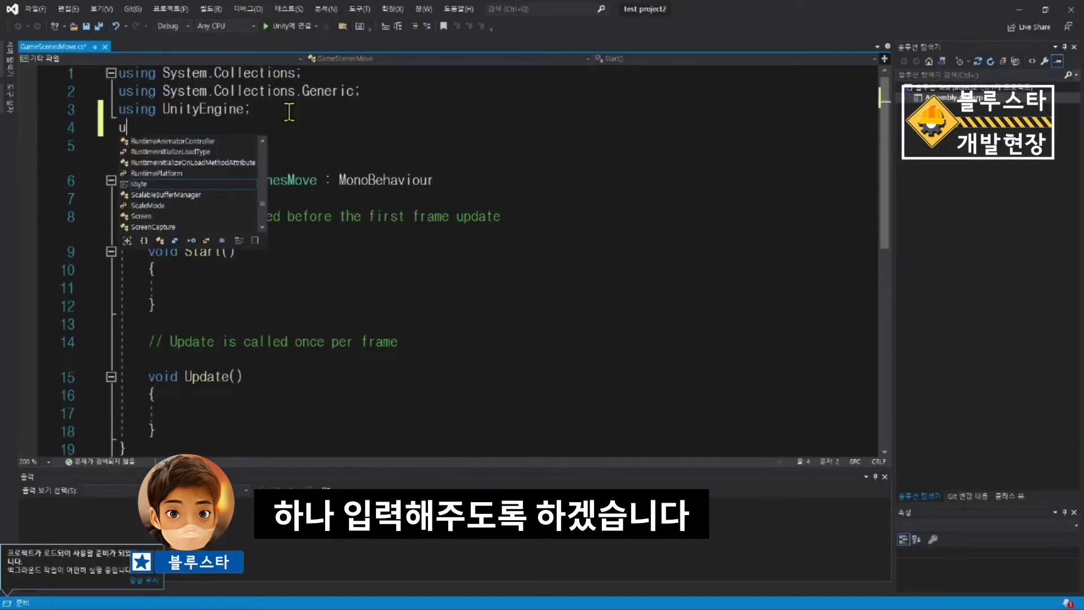
{"action": "type", "text": "sing unitye"}
{"action": "key", "text": "Down"}
{"action": "key", "text": "Down"}
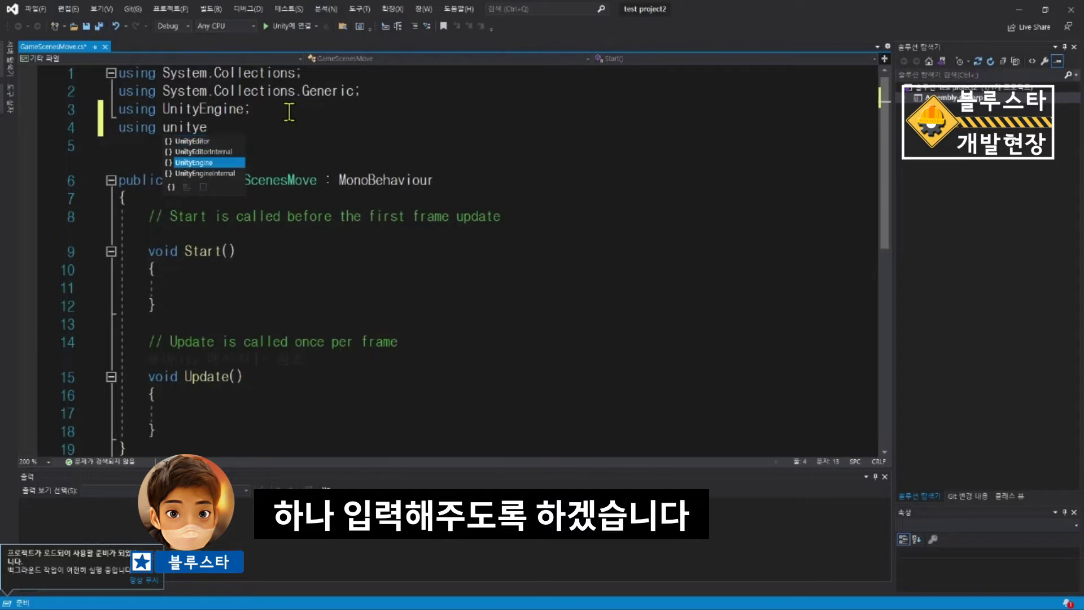
{"action": "type", "text": ".sce"}
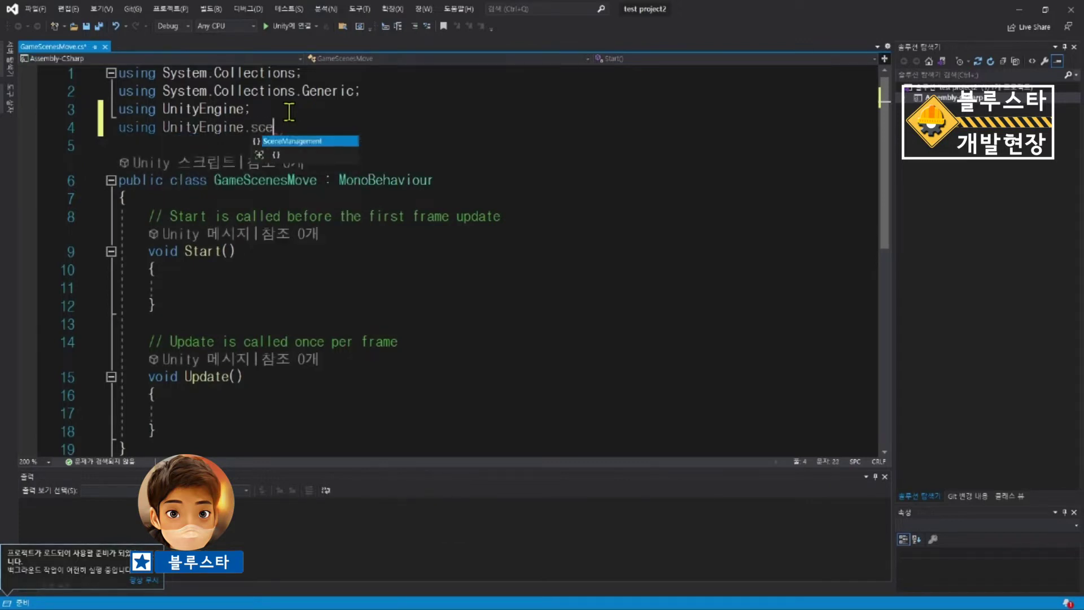
{"action": "type", "text": "ne;"}
{"action": "key", "text": "Down"}
{"action": "key", "text": "Down"}
{"action": "key", "text": "Down"}
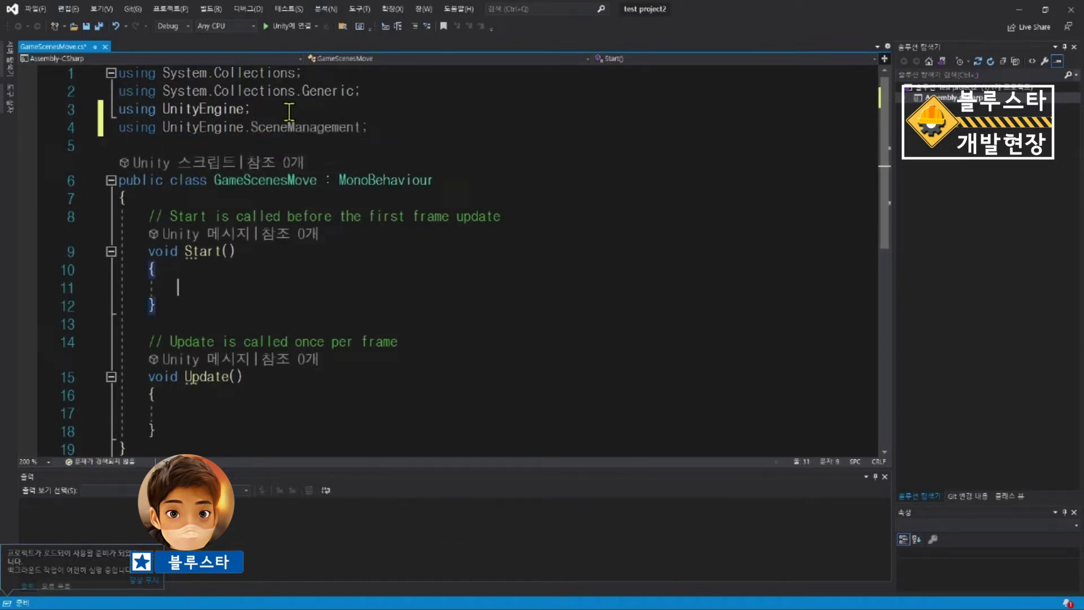
- Declare an empty public void GameScnesCtrl() method in the class
{"action": "key", "text": "Return"}
{"action": "key", "text": "Return"}
{"action": "type", "text": "publ"}
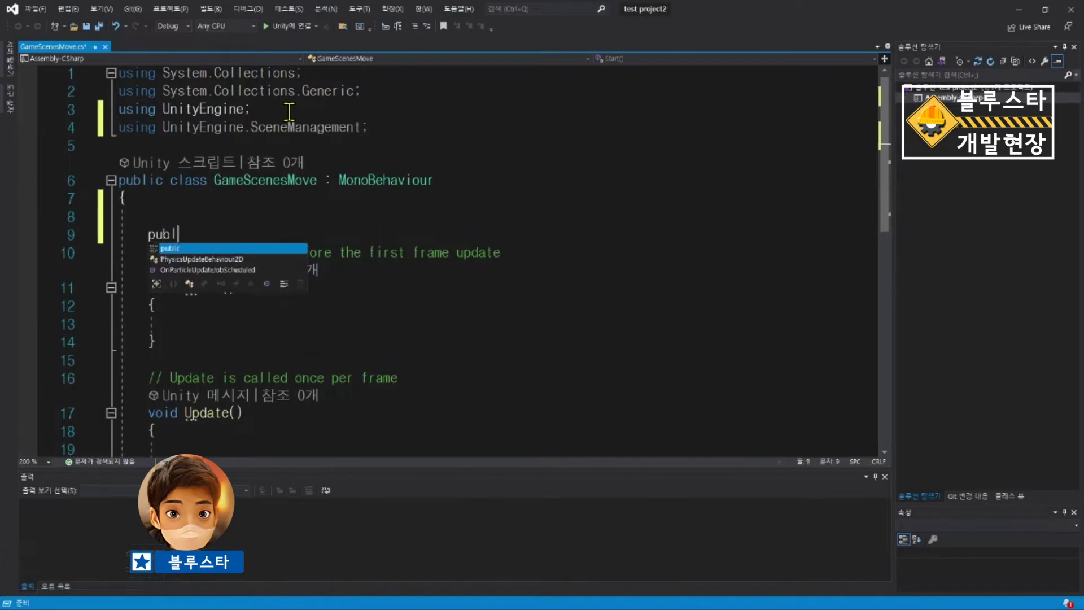
{"action": "type", "text": "ic void Game"}
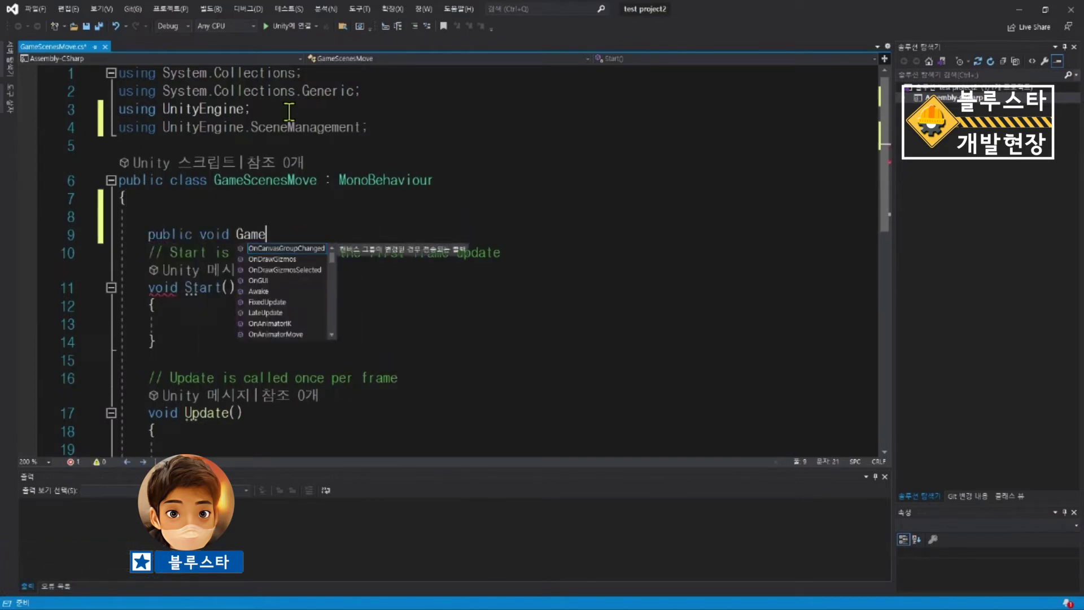
{"action": "type", "text": "ScnesCtrl"}
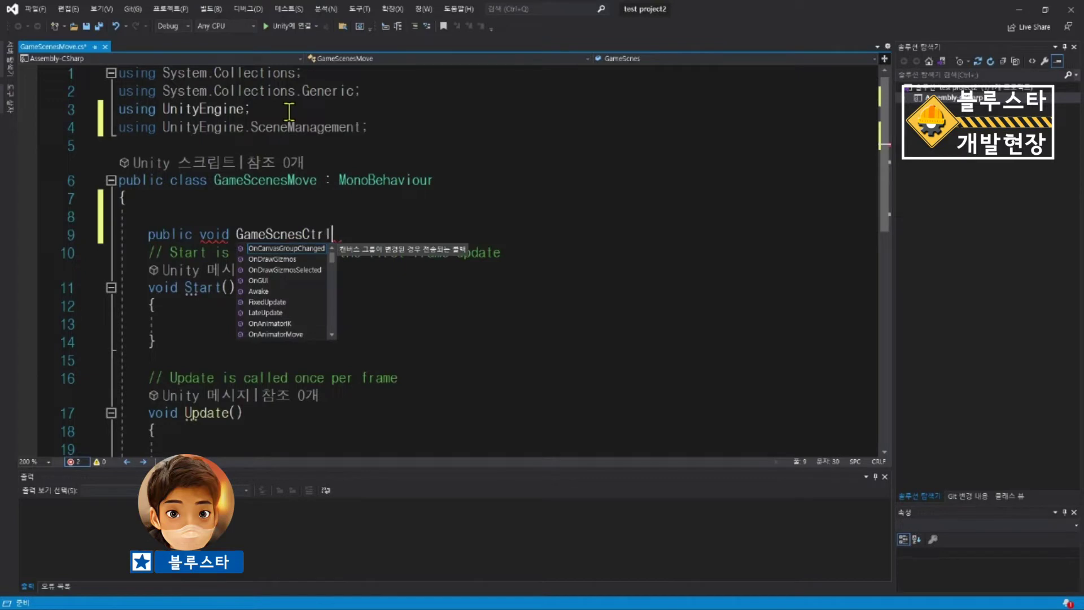
{"action": "key", "text": "Escape"}
{"action": "type", "text": ";"}
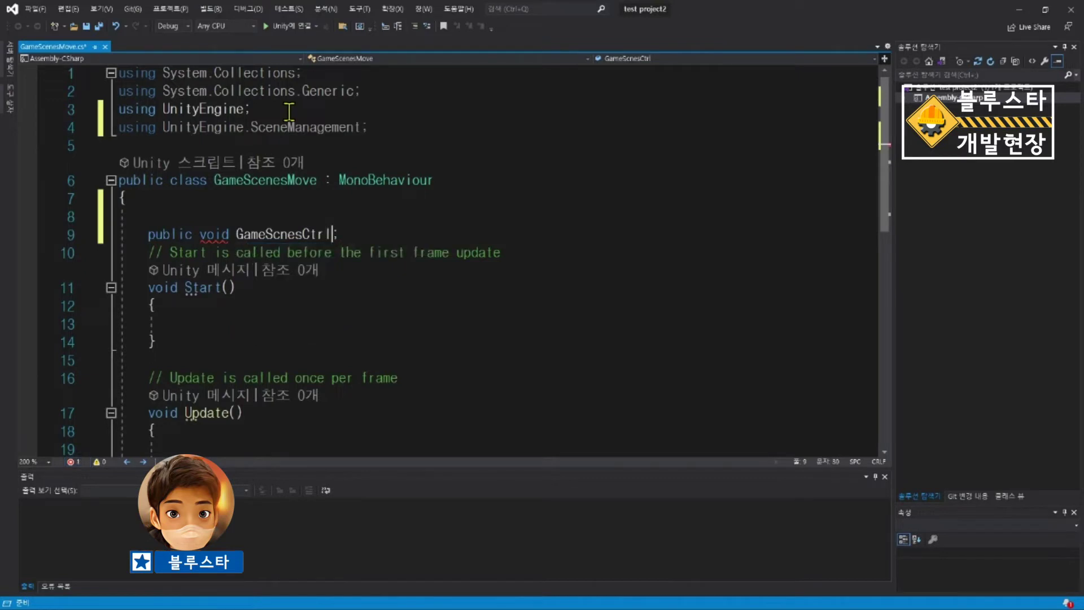
{"action": "type", "text": ")("}
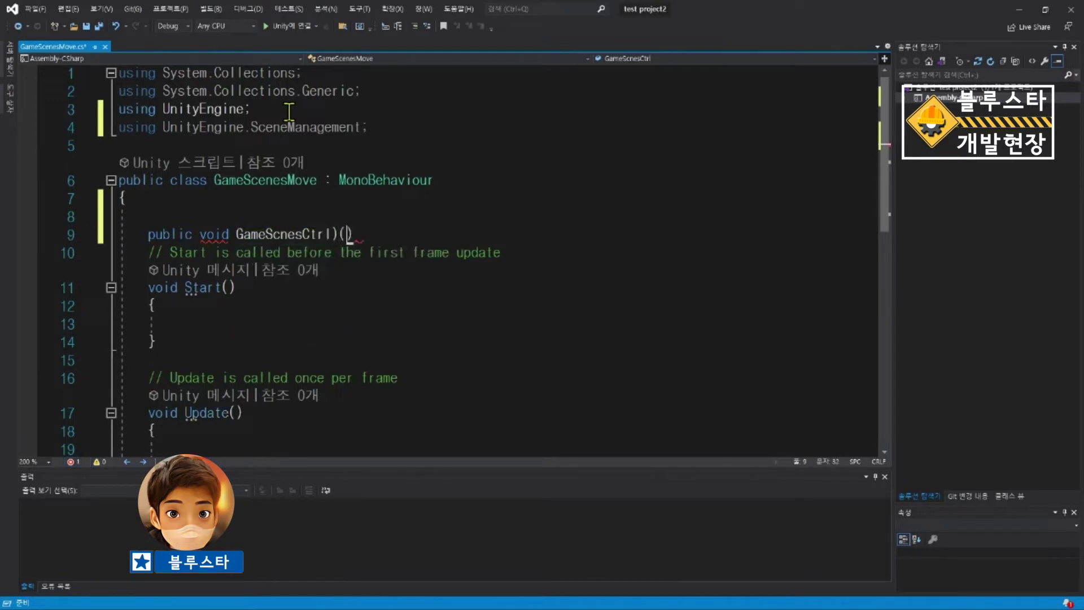
{"action": "key", "text": "Left"}
{"action": "key", "text": "BackSpace"}
{"action": "key", "text": "End"}
{"action": "type", "text": "{"}
{"action": "key", "text": "Return"}
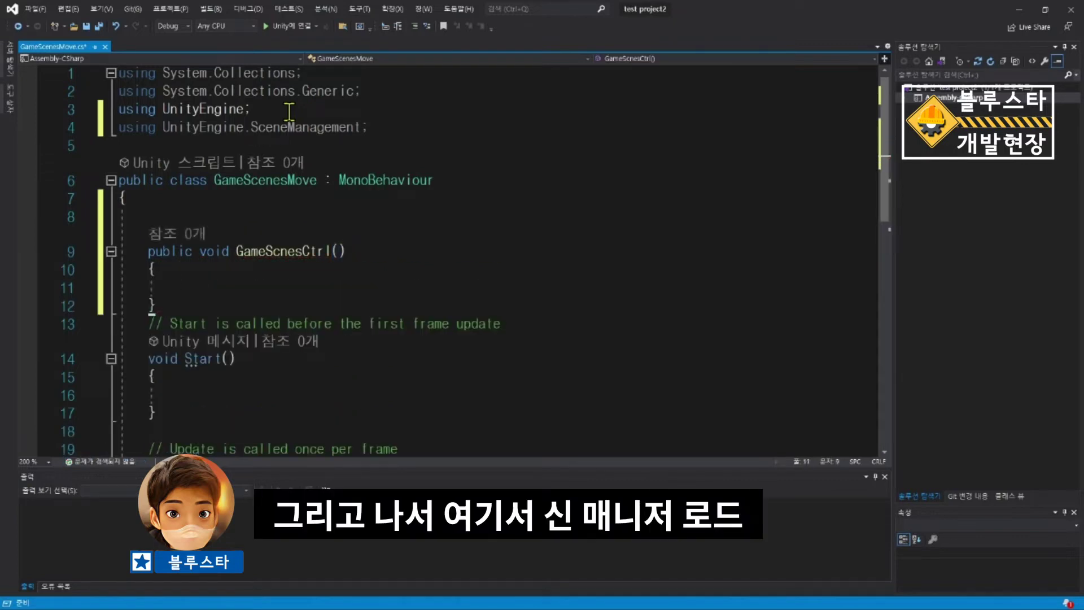
- Fill the method with SceneManager.LoadScene("Game"); and save the script
{"action": "type", "text": "S"}
{"action": "type", "text": "cene"}
{"action": "key", "text": "Tab"}
{"action": "type", "text": "."}
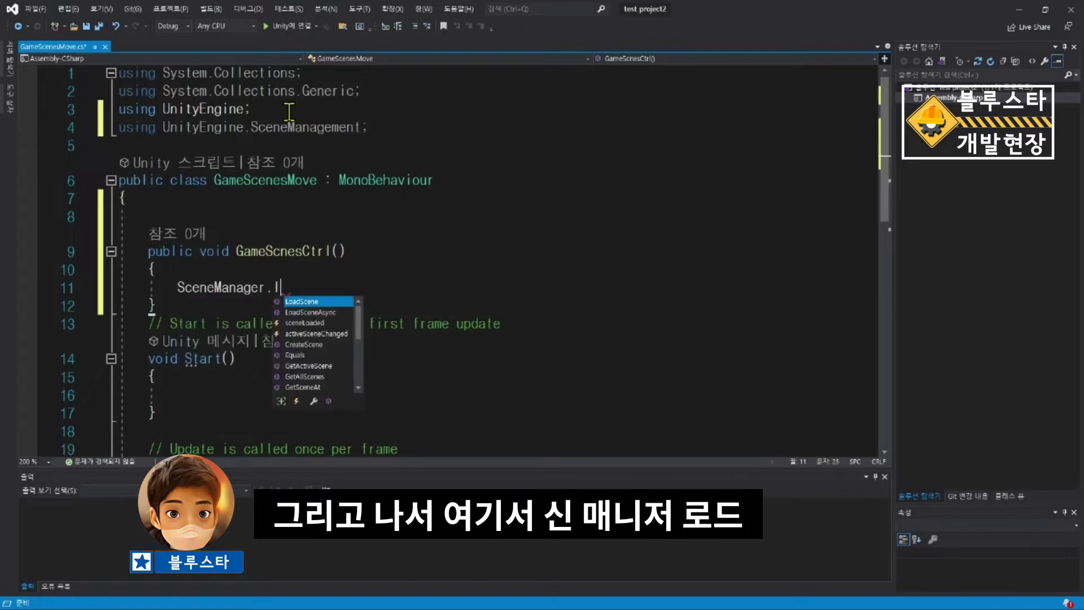
{"action": "type", "text": "loa"}
{"action": "key", "text": "Tab"}
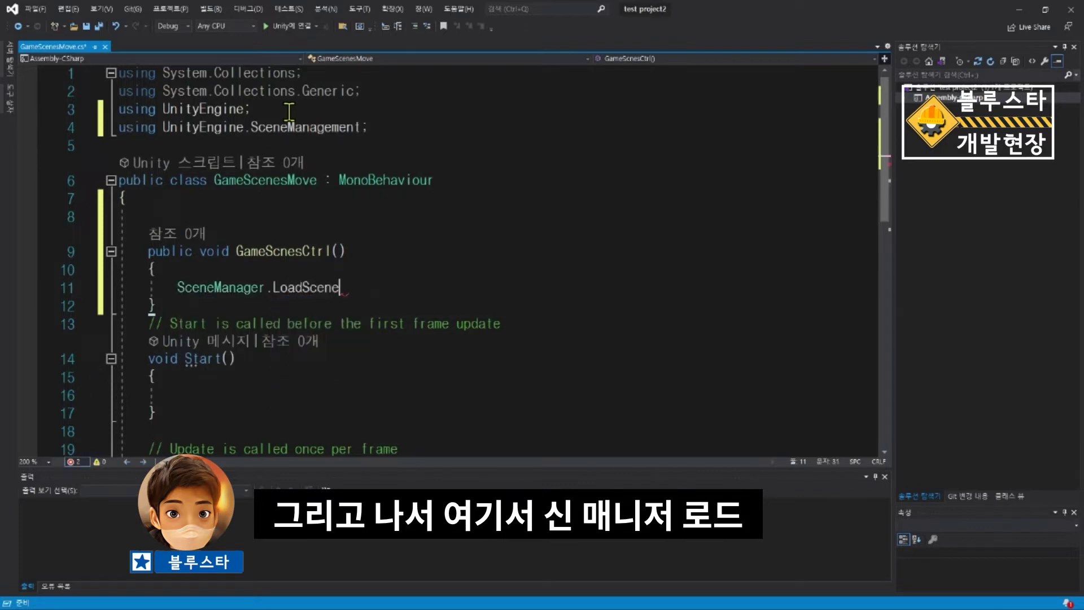
{"action": "type", "text": "(\"Game\""}
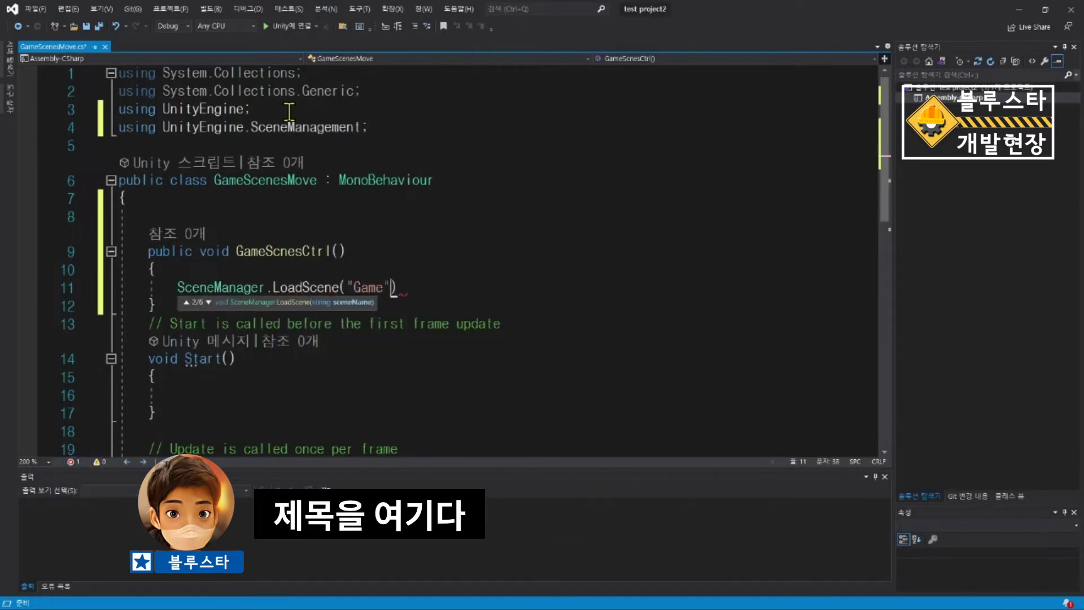
{"action": "type", "text": ");"}
{"action": "key", "text": "ctrl+s"}
{"action": "left_click", "coordinate": [375, 289]}
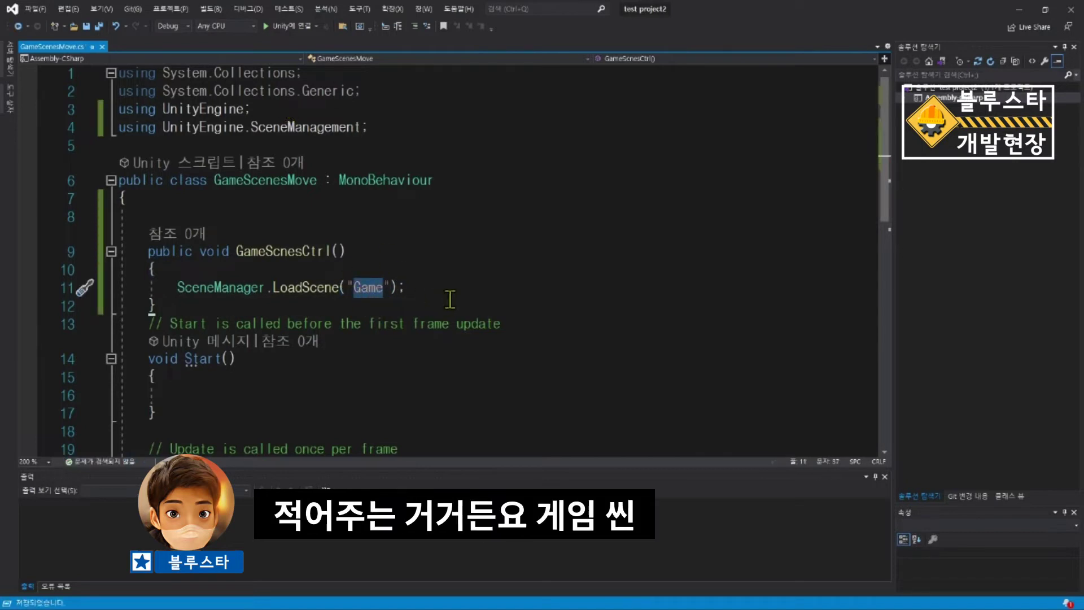
{"action": "left_click", "coordinate": [447, 293]}
{"action": "double_click", "coordinate": [374, 290]}
{"action": "key", "text": "alt+Tab"}
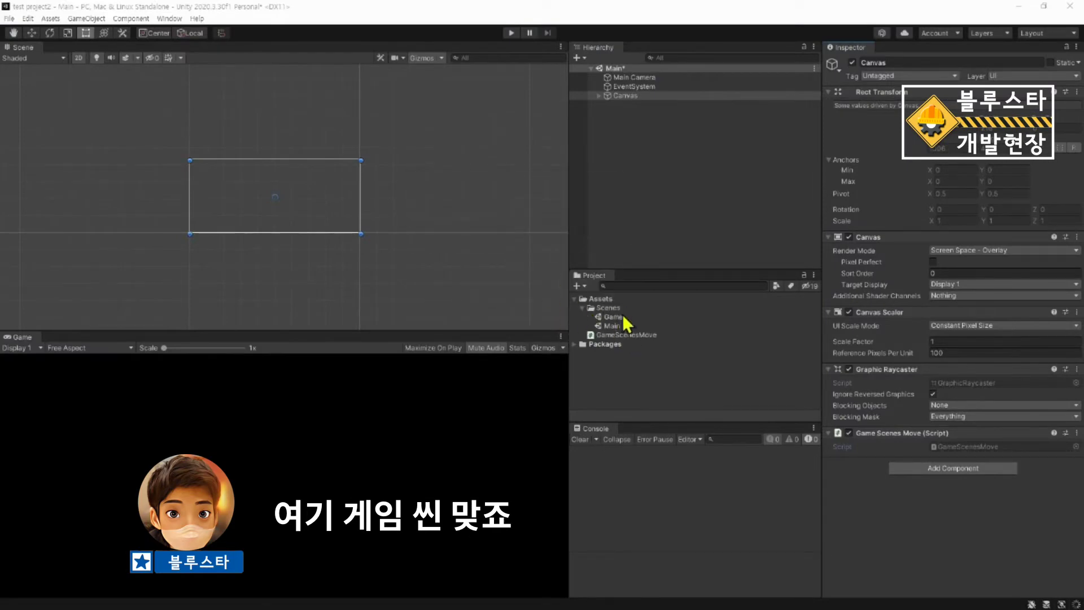
- Tidy the GameScnesCtrl method, removing the empty line above it
{"action": "key", "text": "alt+Tab"}
{"action": "left_click_drag", "start_coordinate": [405, 288], "coordinate": [173, 290]}
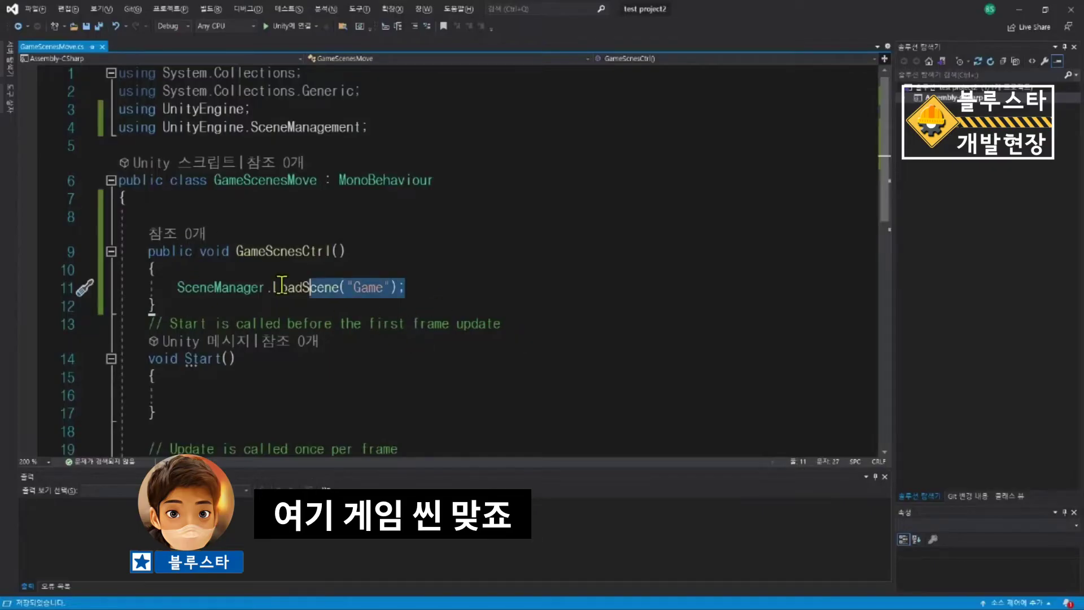
{"action": "left_click", "coordinate": [156, 305]}
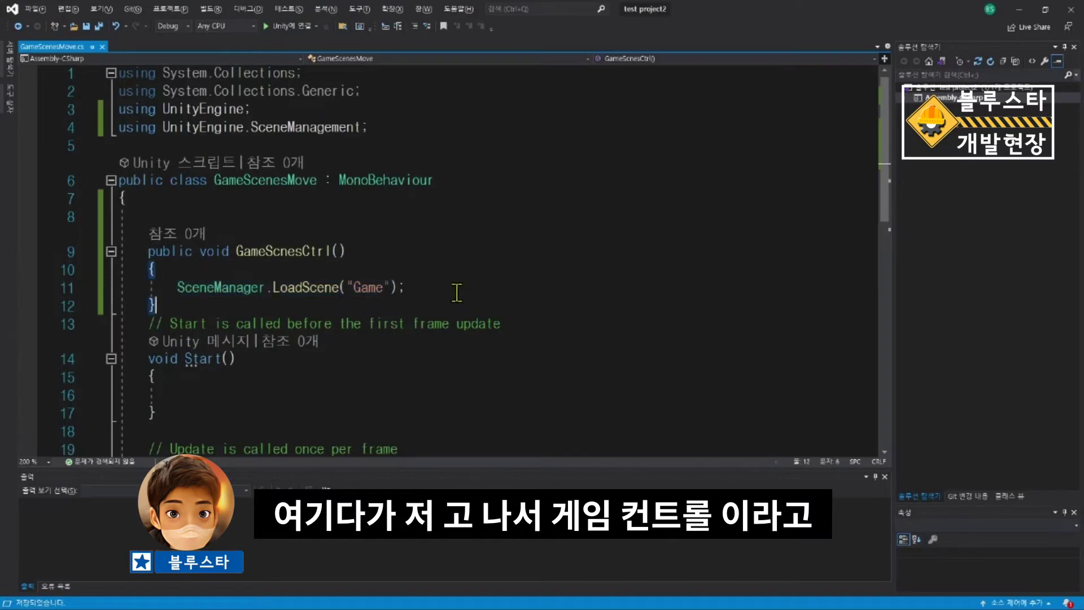
{"action": "double_click", "coordinate": [291, 250]}
{"action": "key", "text": "ctrl+r"}
{"action": "key", "text": "ctrl+r"}
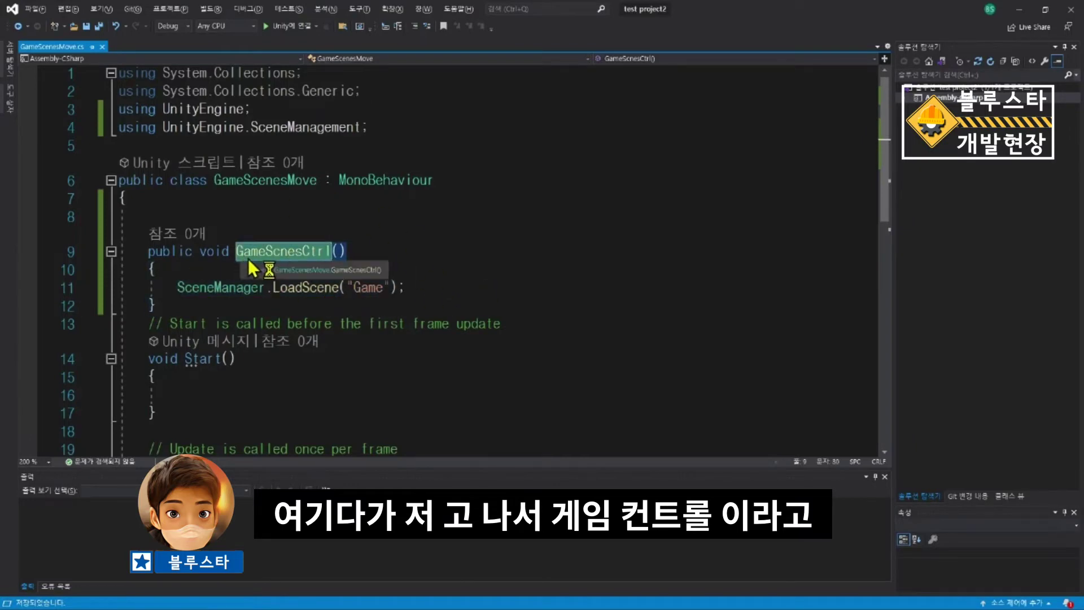
{"action": "left_click", "coordinate": [273, 249]}
{"action": "key", "text": "Return"}
{"action": "key", "text": "Up"}
{"action": "key", "text": "Up"}
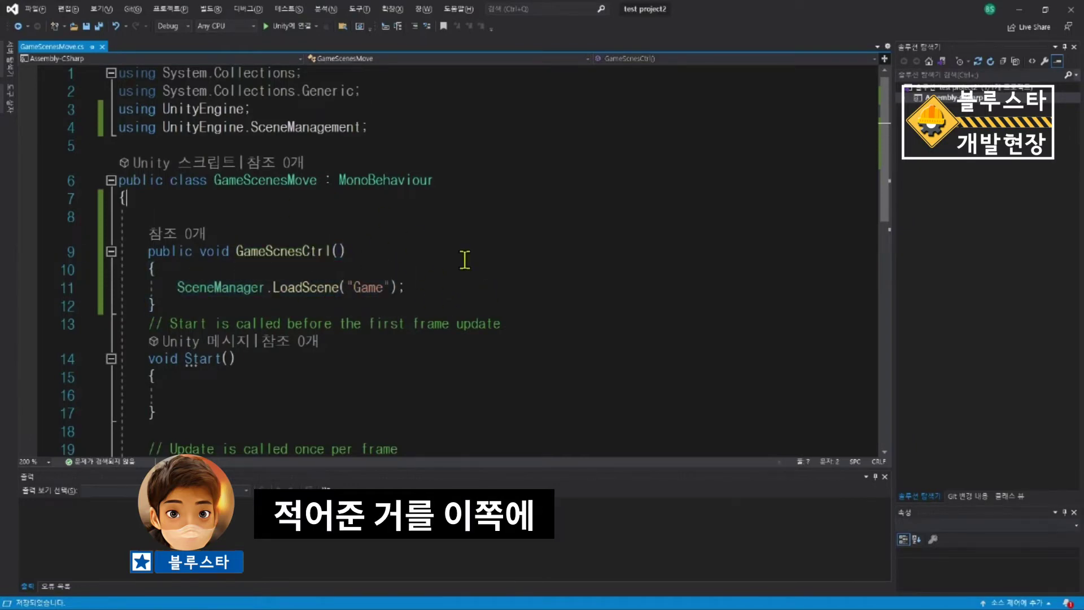
{"action": "key", "text": "Down"}
{"action": "key", "text": "Delete"}
{"action": "key", "text": "Down"}
{"action": "key", "text": "Down"}
- Delete the unused Start() and Update() methods
{"action": "scroll", "coordinate": [465, 261], "scroll_direction": "down", "scroll_amount": 1}
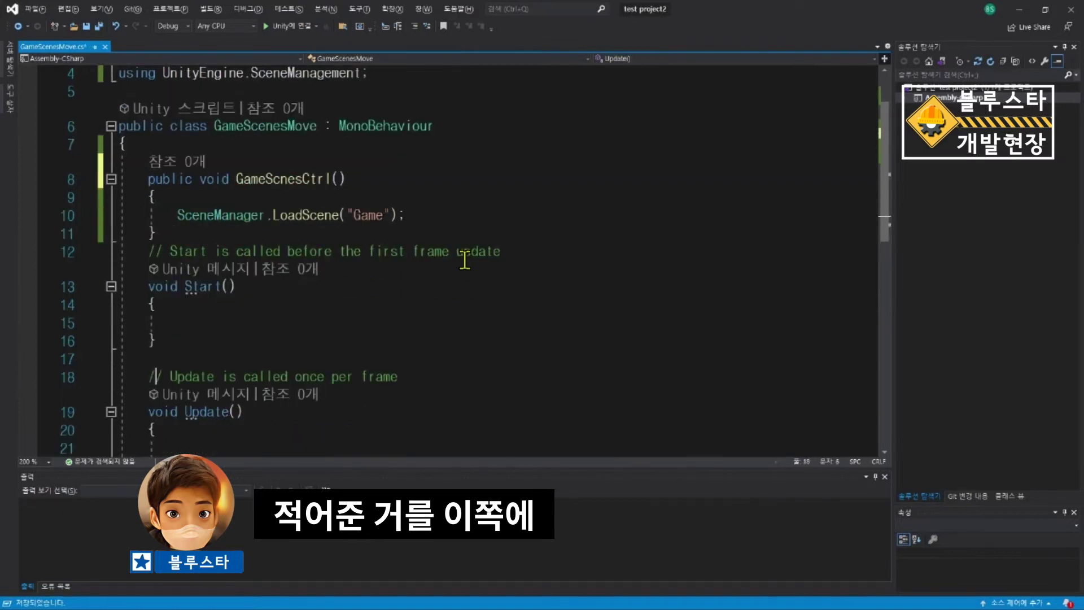
{"action": "scroll", "coordinate": [465, 261], "scroll_direction": "down", "scroll_amount": 1}
{"action": "key", "text": "Down"}
{"action": "key", "text": "shift+Up"}
{"action": "key", "text": "shift+Up"}
{"action": "key", "text": "shift+Up"}
{"action": "key", "text": "shift+Up"}
{"action": "key", "text": "shift+Up"}
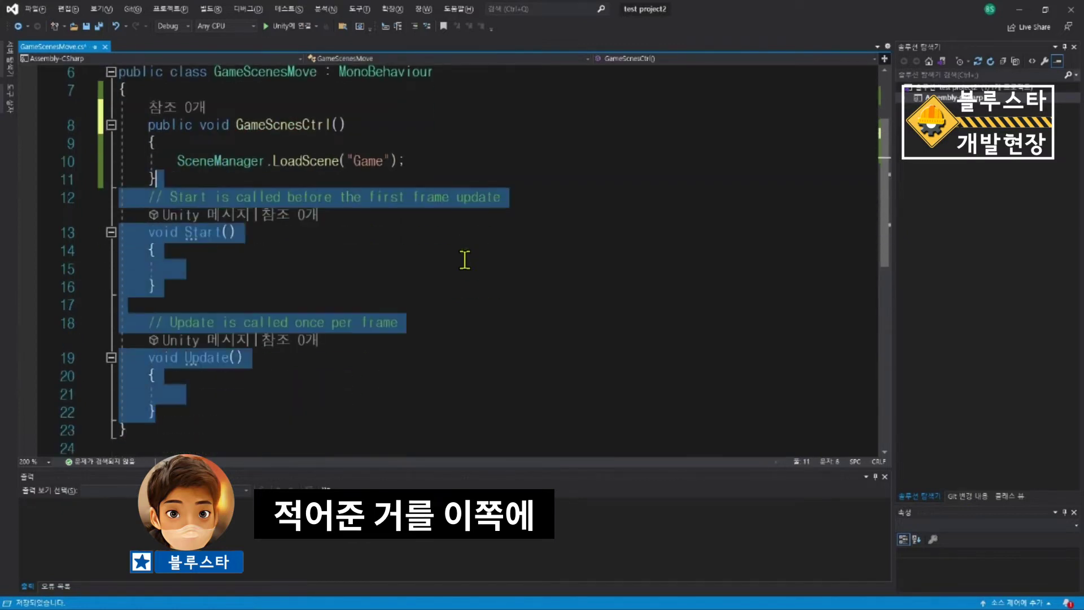
{"action": "key", "text": "shift+Up"}
{"action": "key", "text": "Delete"}
{"action": "scroll", "coordinate": [465, 260], "scroll_direction": "up", "scroll_amount": 2}
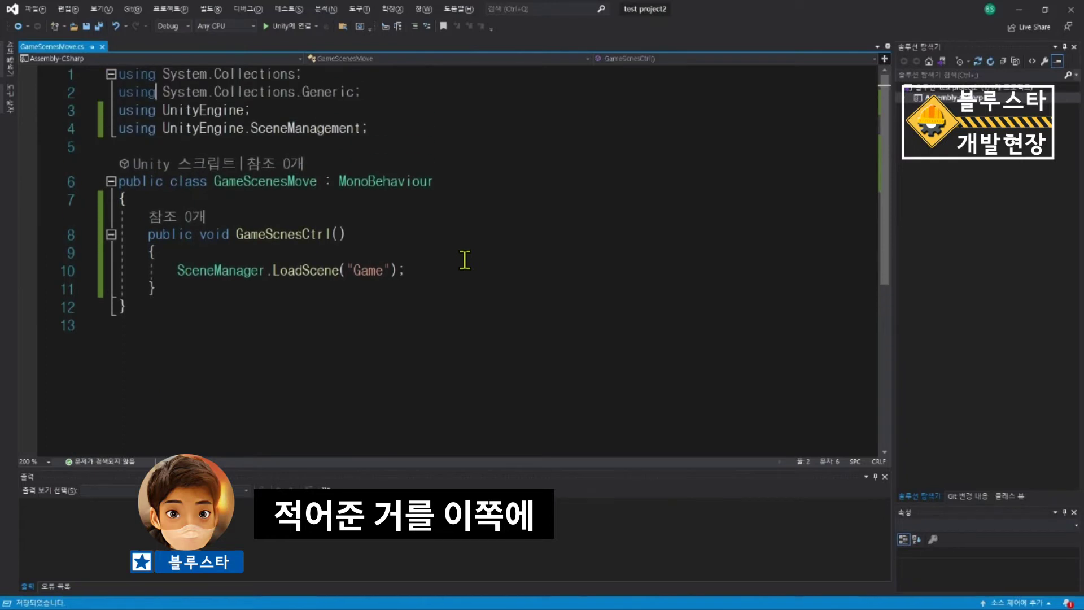
- Append the comment //어떤 씬 이름으로 이동할 건지 to the LoadScene line and save
{"action": "left_click", "coordinate": [474, 269]}
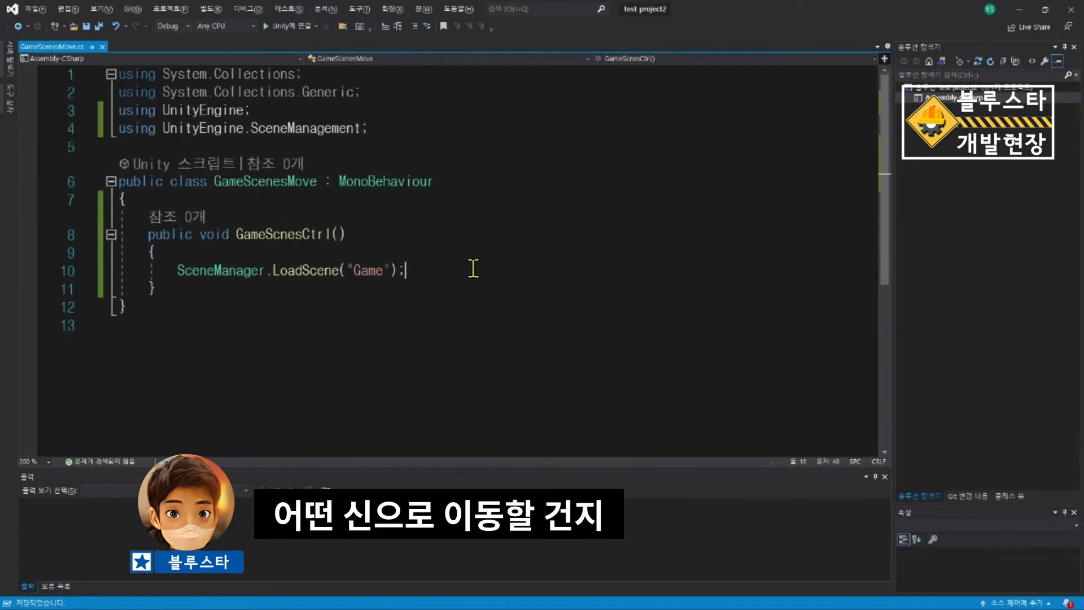
{"action": "type", "text": "어"}
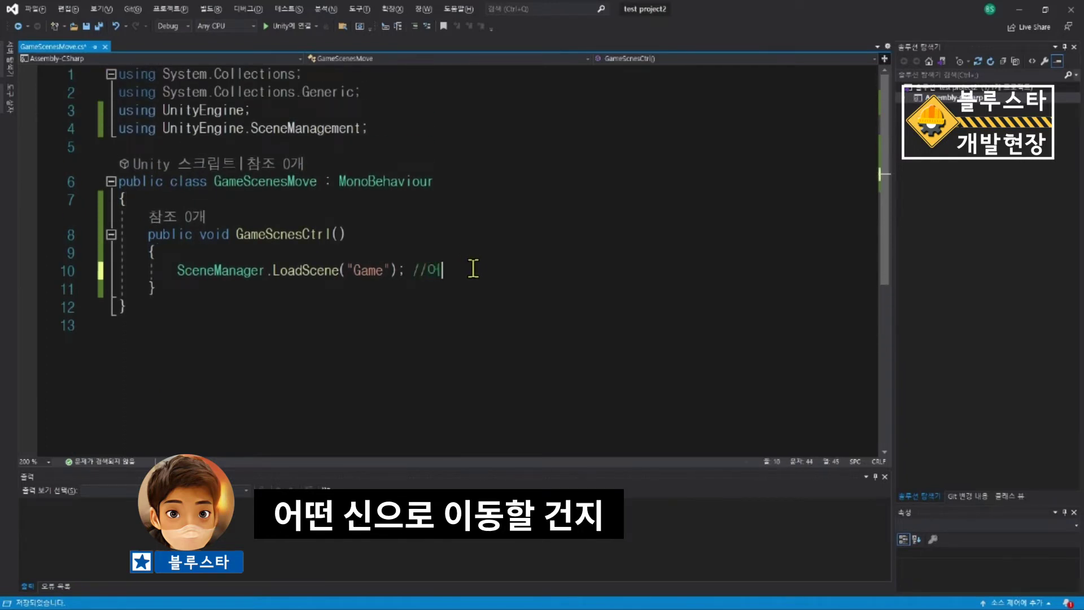
{"action": "type", "text": "떤 시"}
{"action": "type", "text": " 이름으로"}
{"action": "type", "text": "ㄹ 거"}
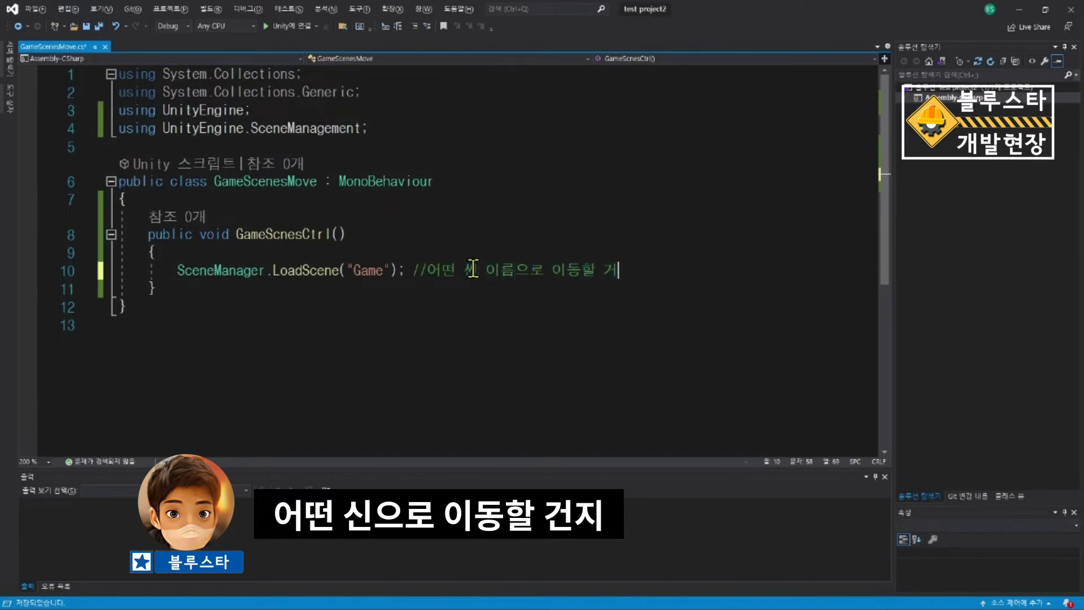
{"action": "type", "text": "ㄴ지"}
{"action": "key", "text": "ctrl+s"}
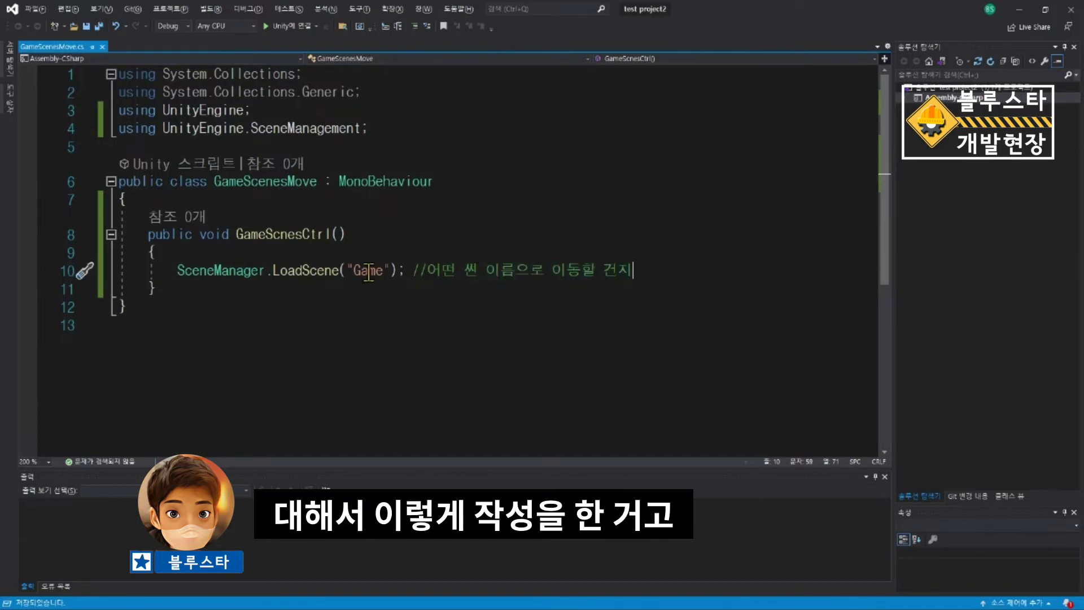
{"action": "double_click", "coordinate": [370, 272]}
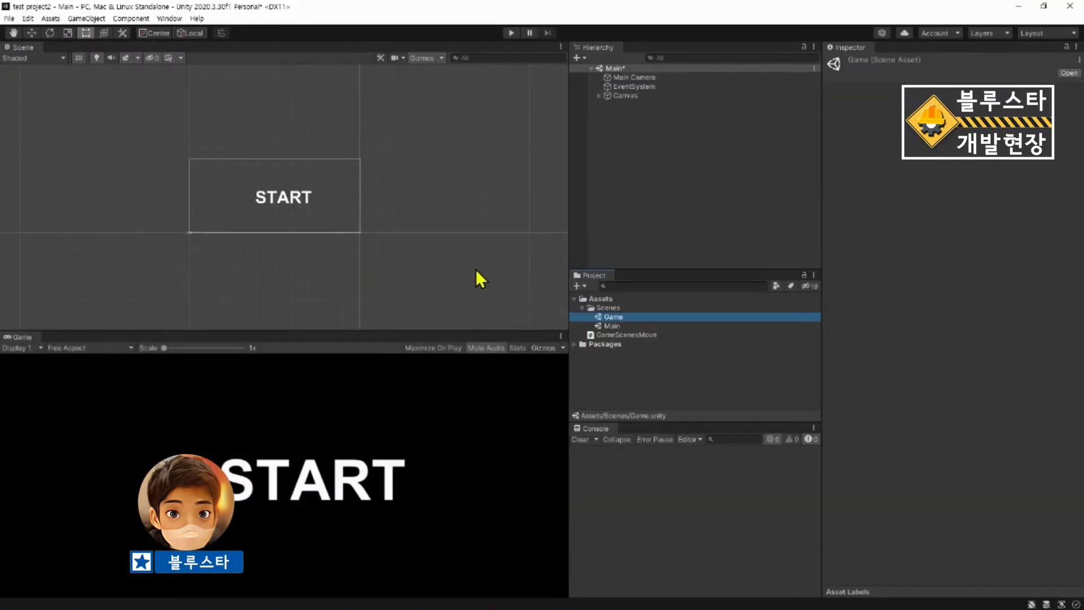
- Back in Unity, expand Canvas and select GameStartButton to view its empty On Click list
{"action": "left_click", "coordinate": [1019, 9]}
{"action": "left_click", "coordinate": [621, 95]}
{"action": "left_click", "coordinate": [599, 96]}
{"action": "left_click", "coordinate": [632, 104]}
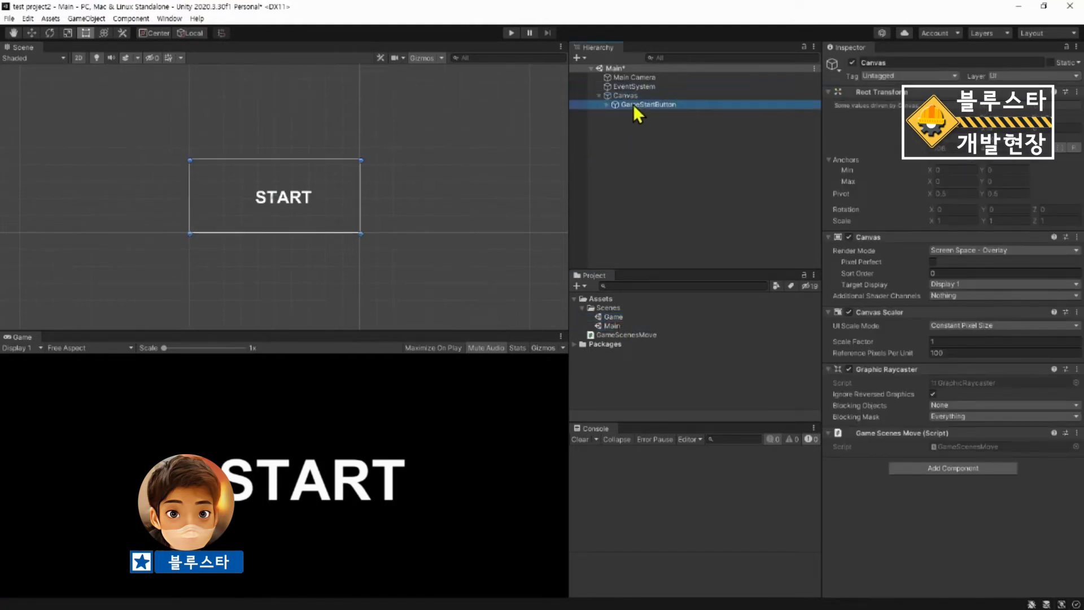
{"action": "scroll", "coordinate": [950, 482], "scroll_direction": "down", "scroll_amount": 2}
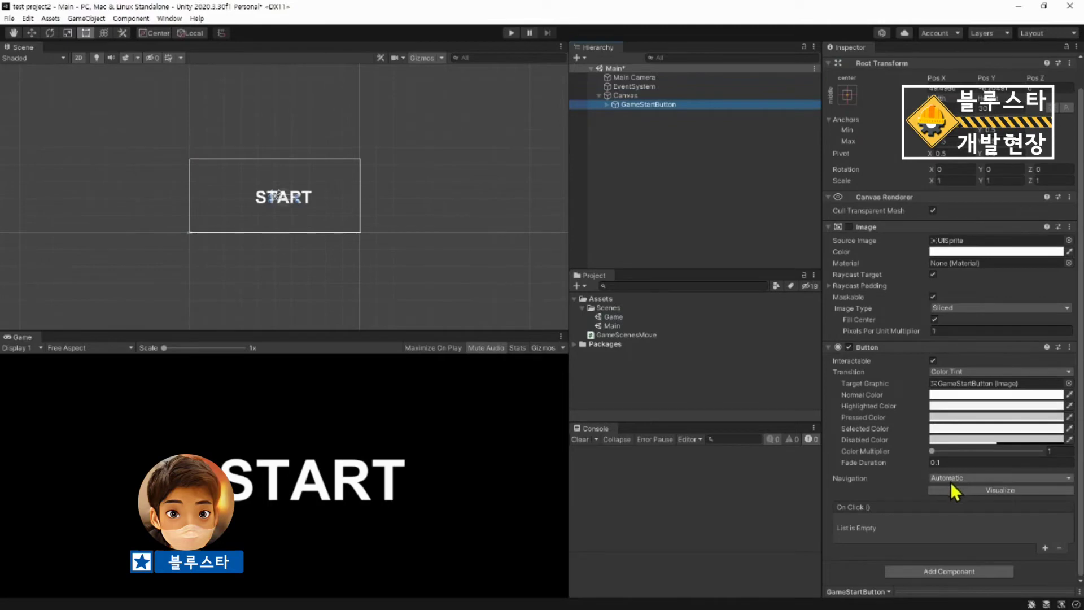
- Add an On Click entry targeting Canvas that calls GameScenesMove.GameScnesCtrl()
{"action": "left_click", "coordinate": [1044, 549]}
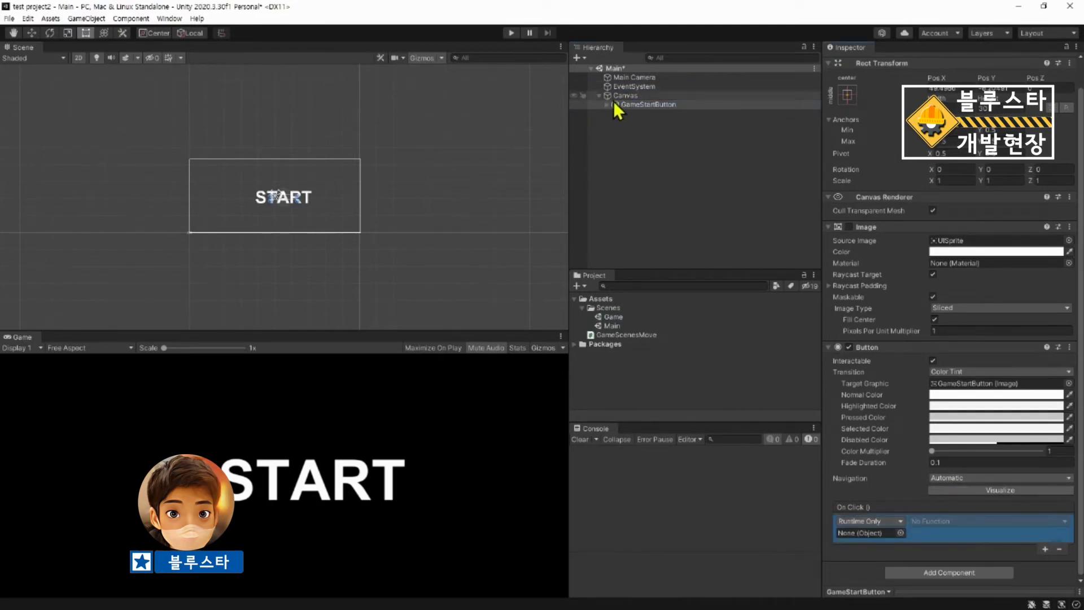
{"action": "left_click_drag", "start_coordinate": [613, 101], "coordinate": [875, 533]}
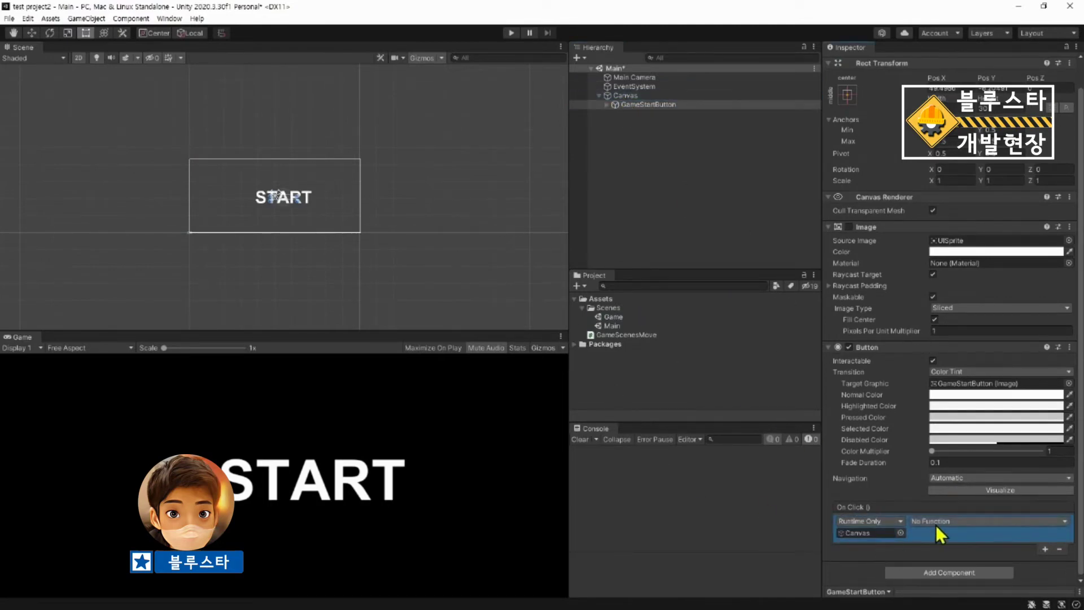
{"action": "left_click", "coordinate": [937, 524]}
{"action": "mouse_move", "coordinate": [948, 519]}
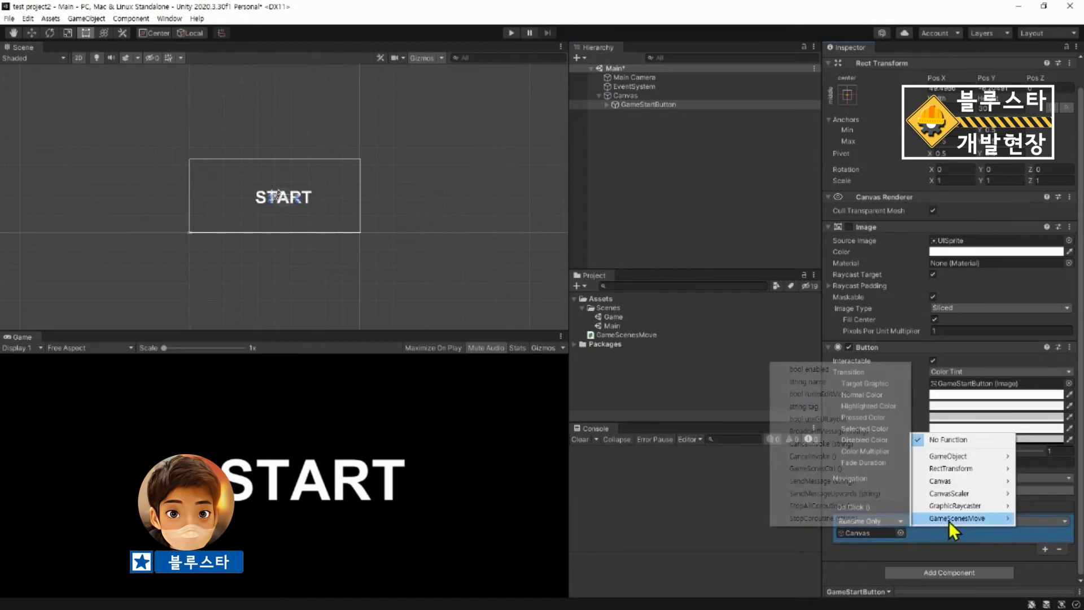
{"action": "left_click", "coordinate": [846, 468]}
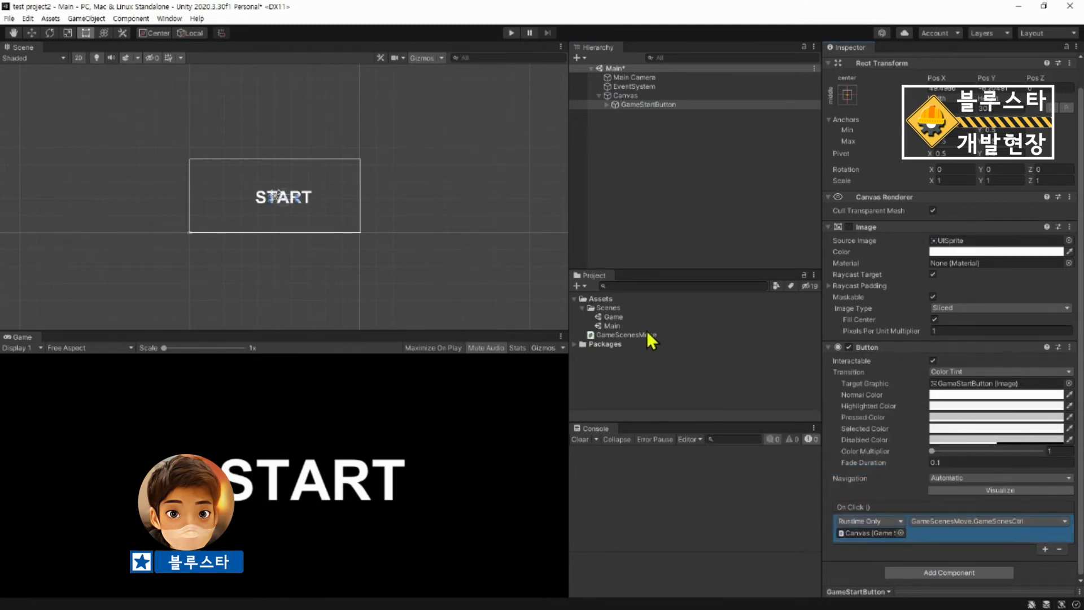
- Run the game to check the START button in the view, then stop Play mode
{"action": "left_click", "coordinate": [512, 33]}
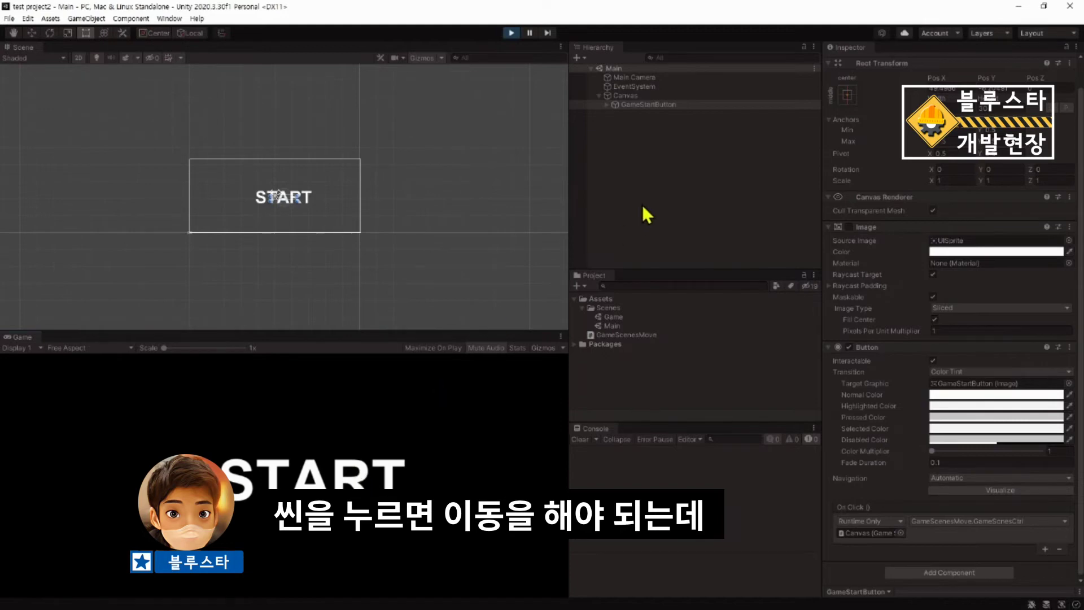
{"action": "scroll", "coordinate": [960, 497], "scroll_direction": "up", "scroll_amount": 2}
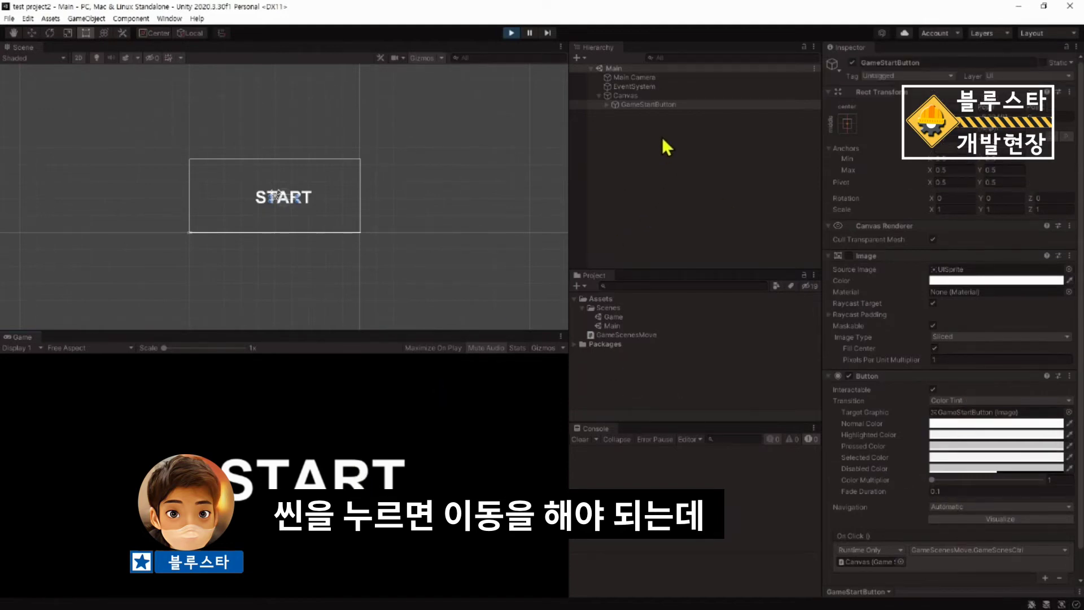
{"action": "scroll", "coordinate": [260, 219], "scroll_direction": "up", "scroll_amount": 3}
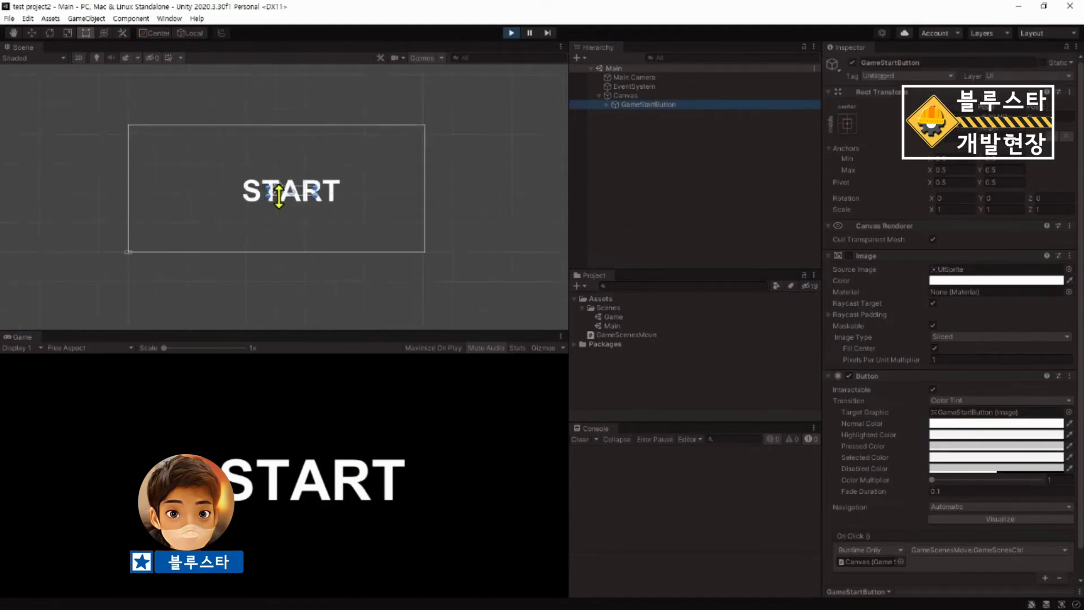
{"action": "middle_click_drag", "start_coordinate": [304, 213], "coordinate": [290, 257]}
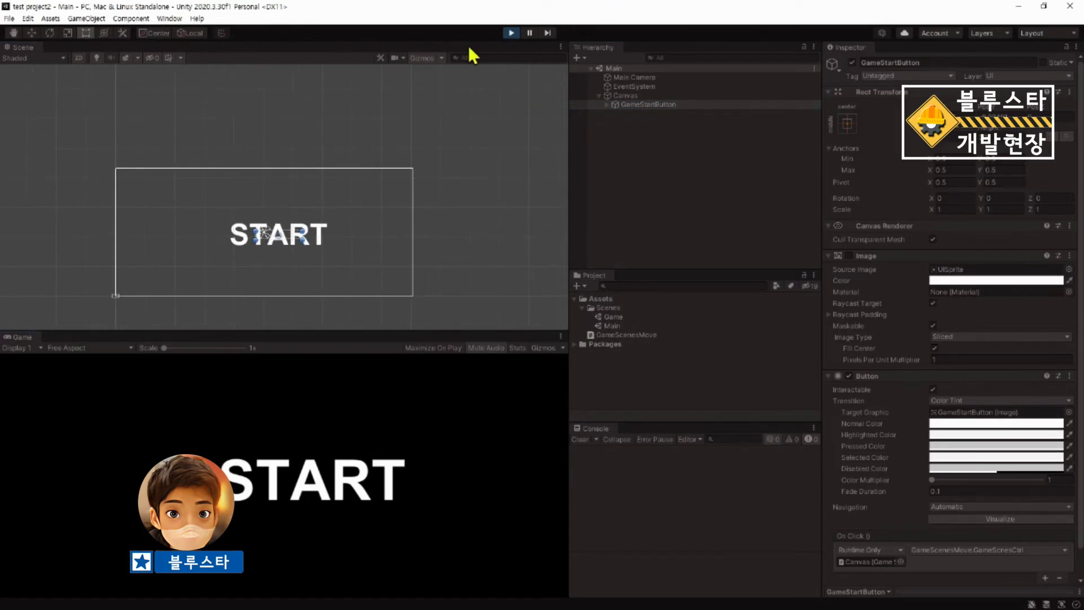
{"action": "left_click", "coordinate": [511, 32]}
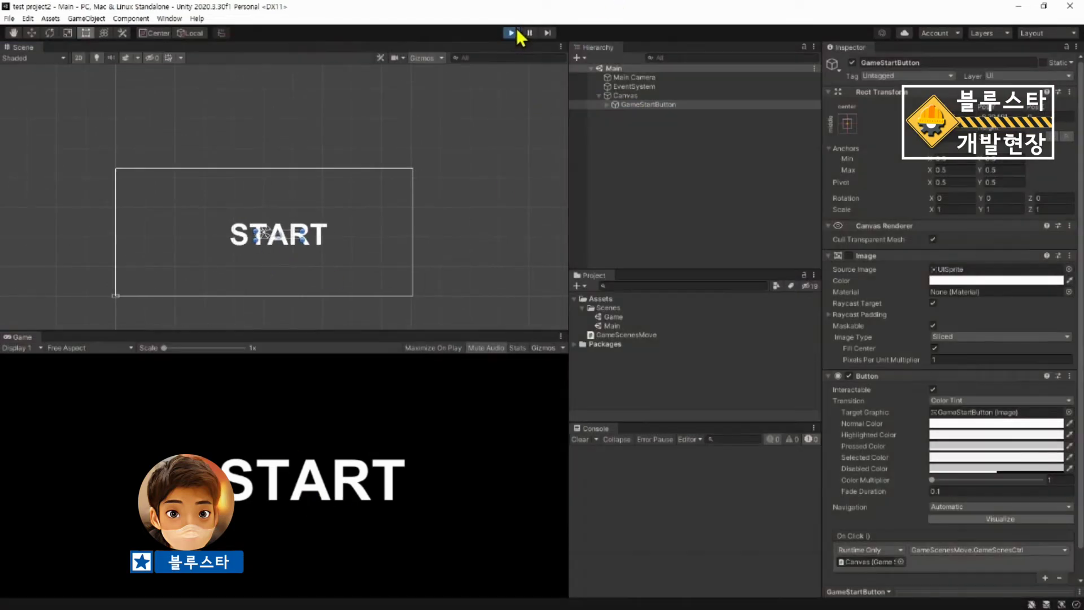
- Set GameStartButton's anchor preset to stretch/stretch and save the Main scene
{"action": "left_click", "coordinate": [847, 123]}
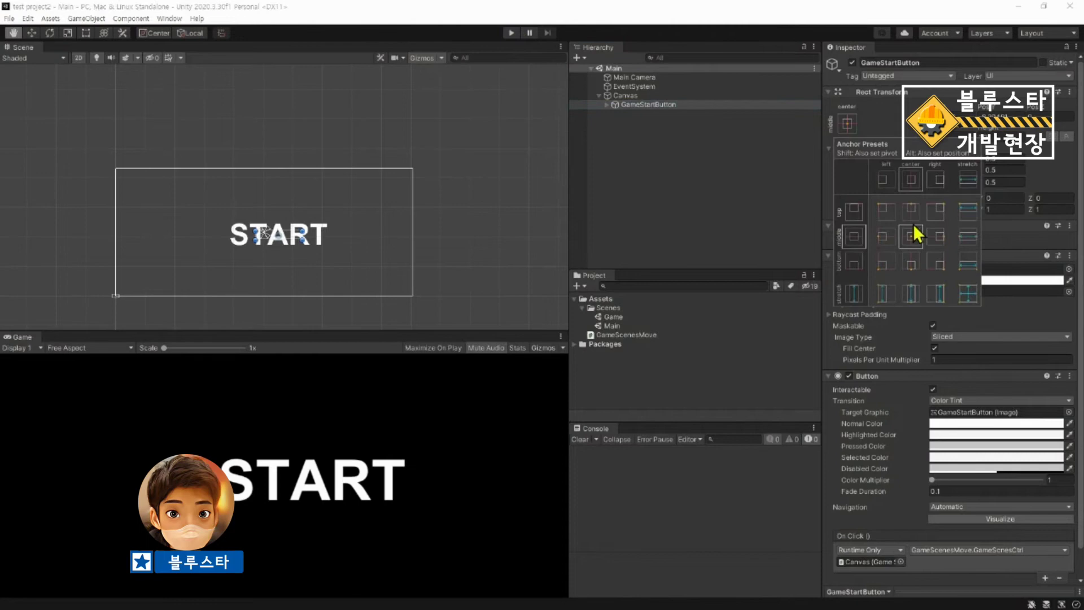
{"action": "left_click", "coordinate": [967, 290]}
{"action": "left_click", "coordinate": [487, 197]}
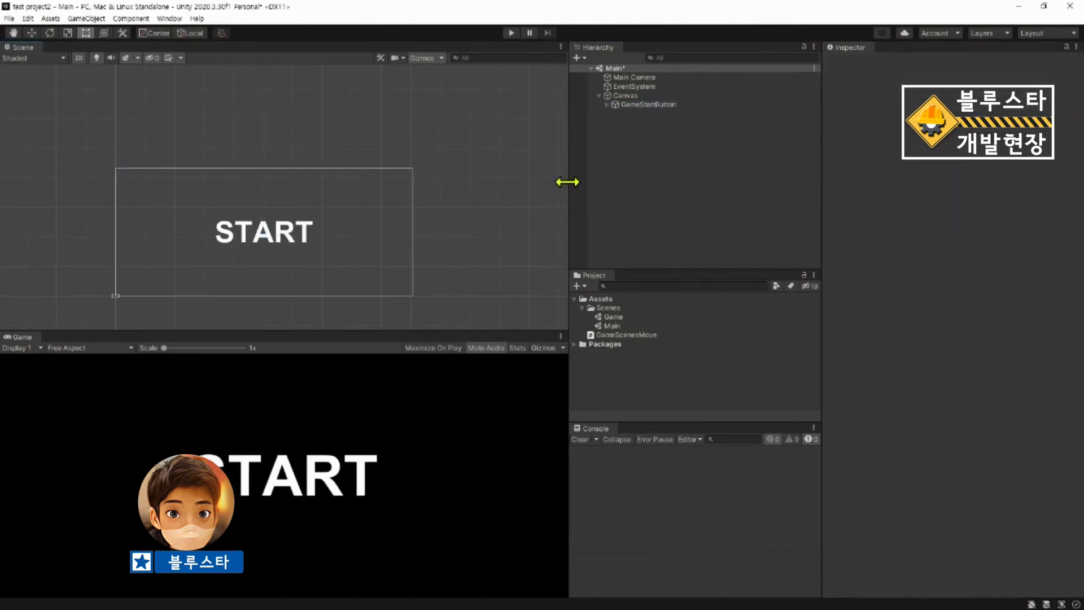
{"action": "left_click", "coordinate": [663, 104]}
{"action": "scroll", "coordinate": [895, 421], "scroll_direction": "down", "scroll_amount": 1}
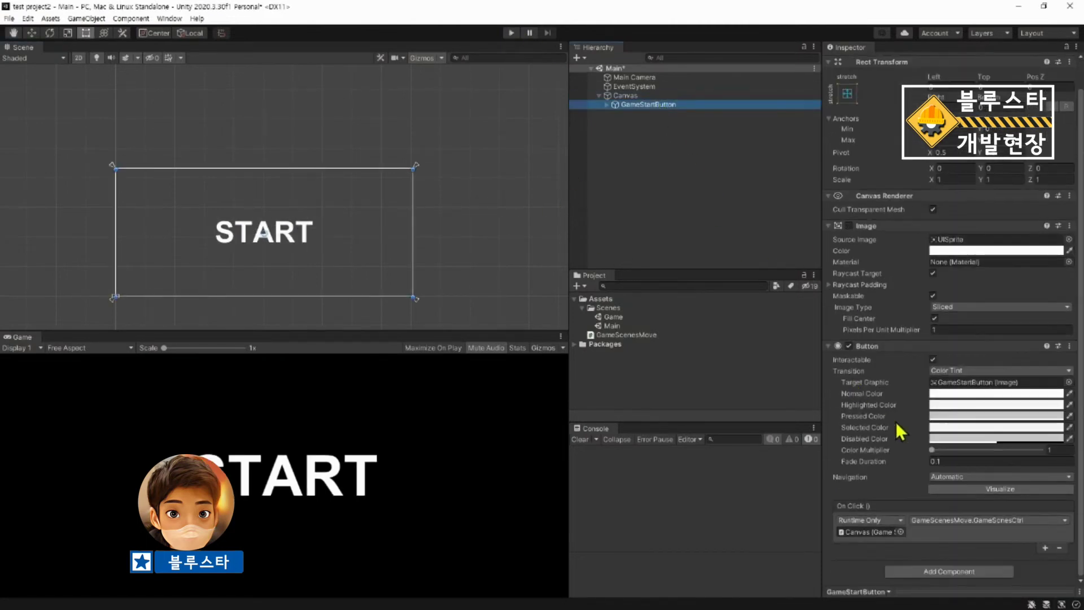
{"action": "key", "text": "ctrl+s"}
- Add Debug.Log("Game Scenes Go"); below the LoadScene line in GameScenesMove.cs and save
{"action": "key", "text": "q"}
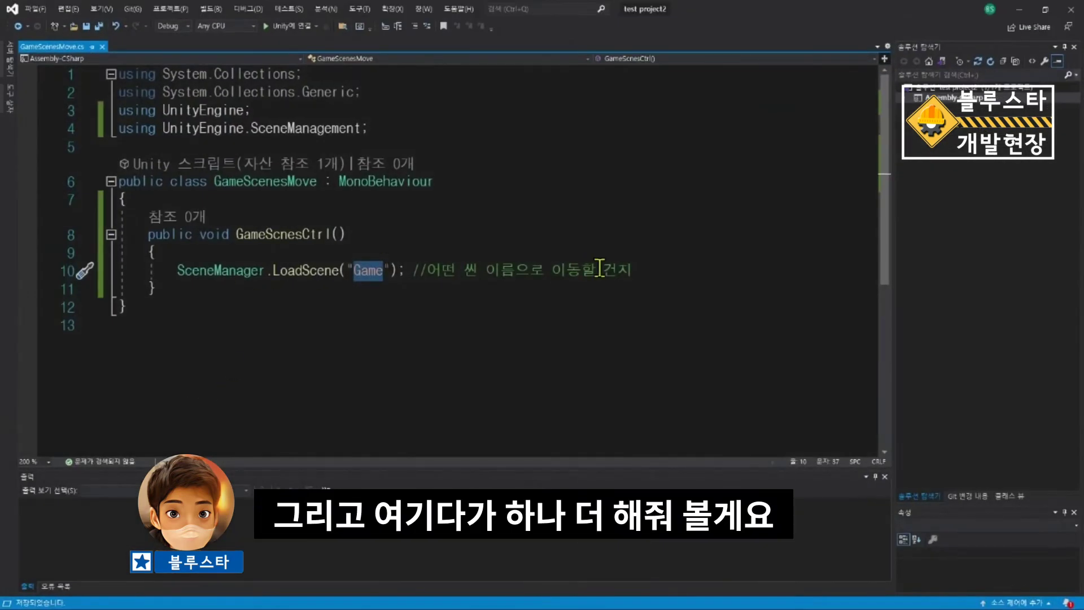
{"action": "left_click", "coordinate": [723, 274]}
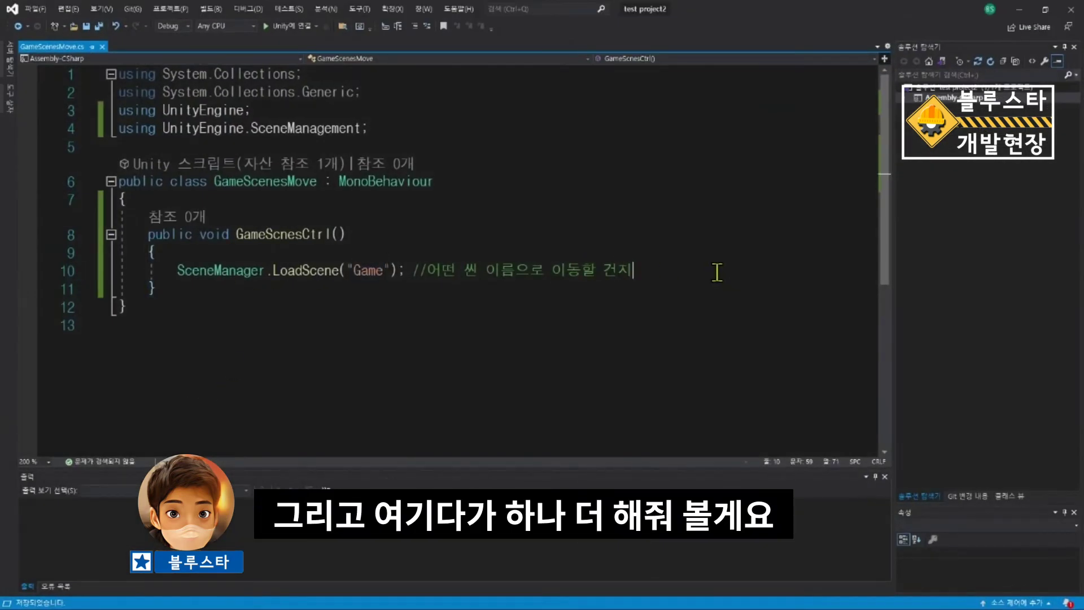
{"action": "key", "text": "Return"}
{"action": "type", "text": "Debu"}
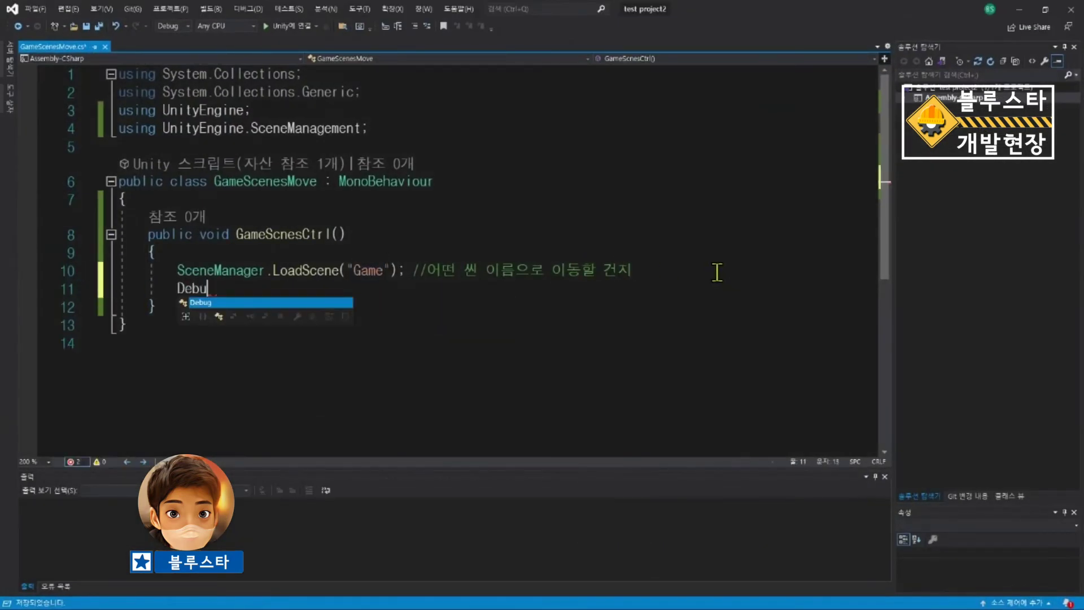
{"action": "type", "text": "g.Log"}
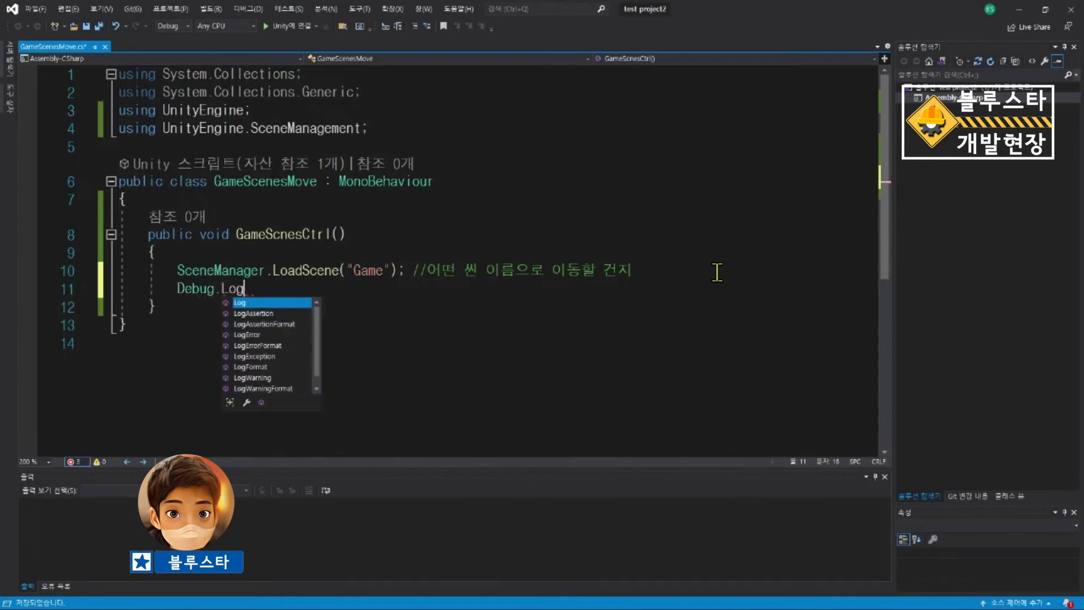
{"action": "type", "text": "(\"Game S"}
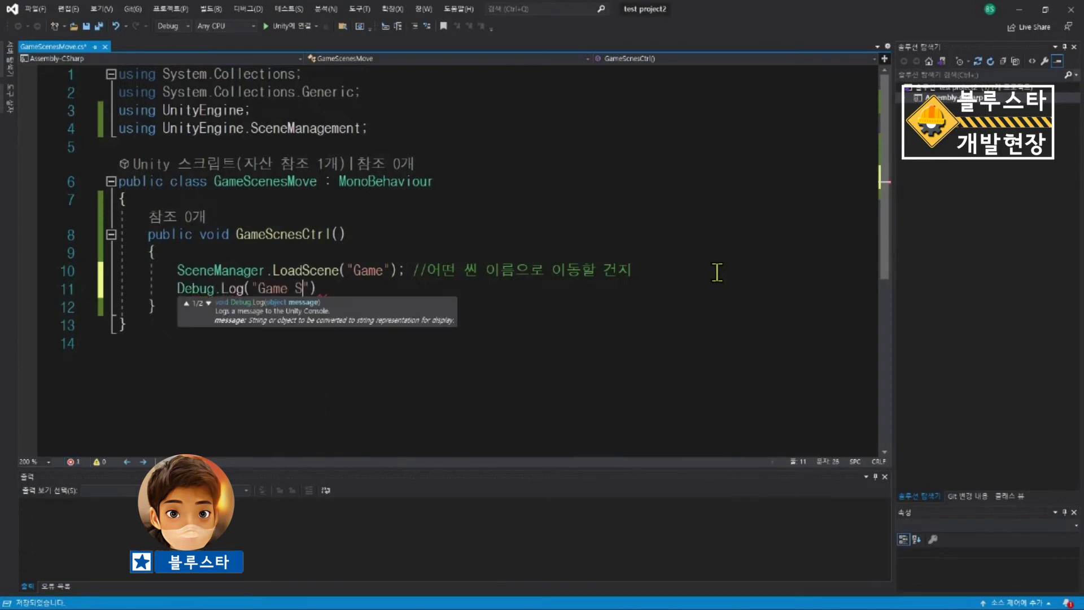
{"action": "type", "text": "cenes "}
{"action": "type", "text": "M"}
{"action": "type", "text": "ove"}
{"action": "key", "text": "Left"}
{"action": "key", "text": "Left"}
{"action": "key", "text": "Left"}
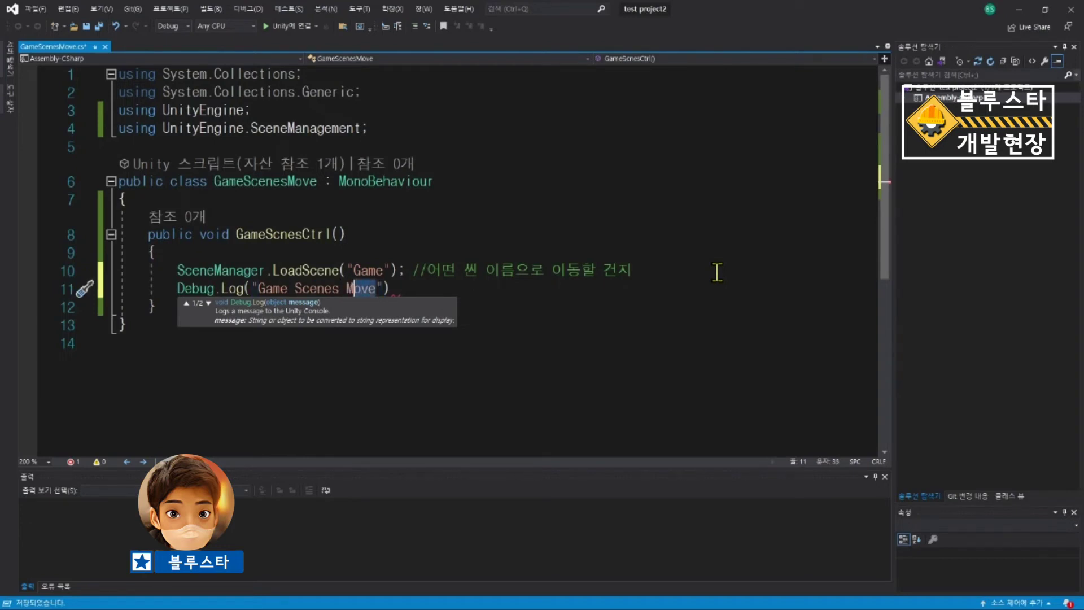
{"action": "key", "text": "shift+Right"}
{"action": "key", "text": "shift+Right"}
{"action": "key", "text": "shift+Right"}
{"action": "type", "text": "Go\");"}
{"action": "key", "text": "ctrl+s"}
{"action": "key", "text": "Down"}
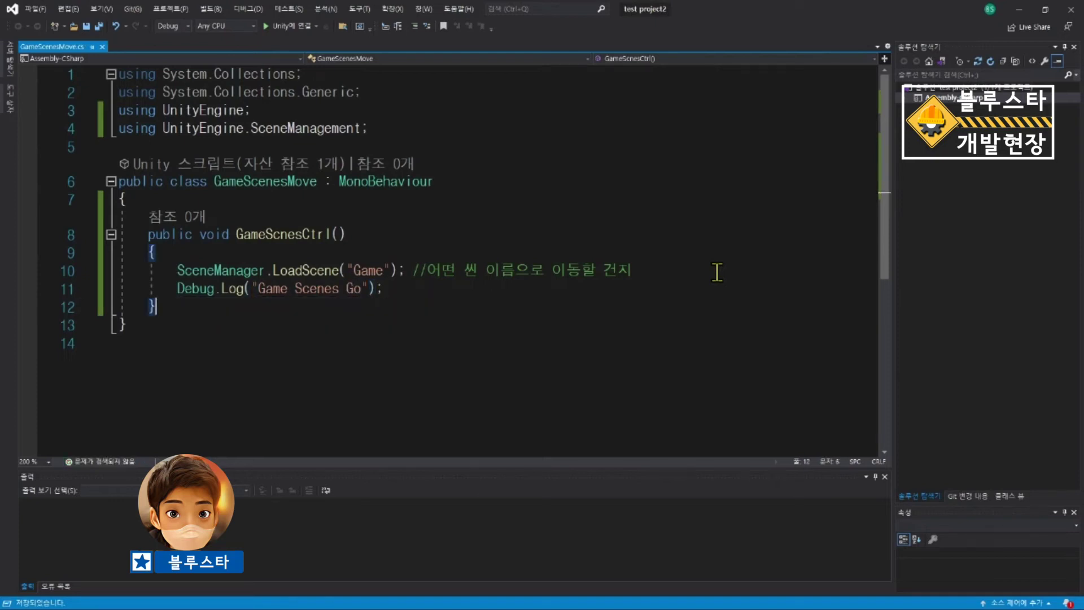
- Play the game twice, pressing START each run to load the Game scene, then stop
{"action": "left_click", "coordinate": [1019, 9]}
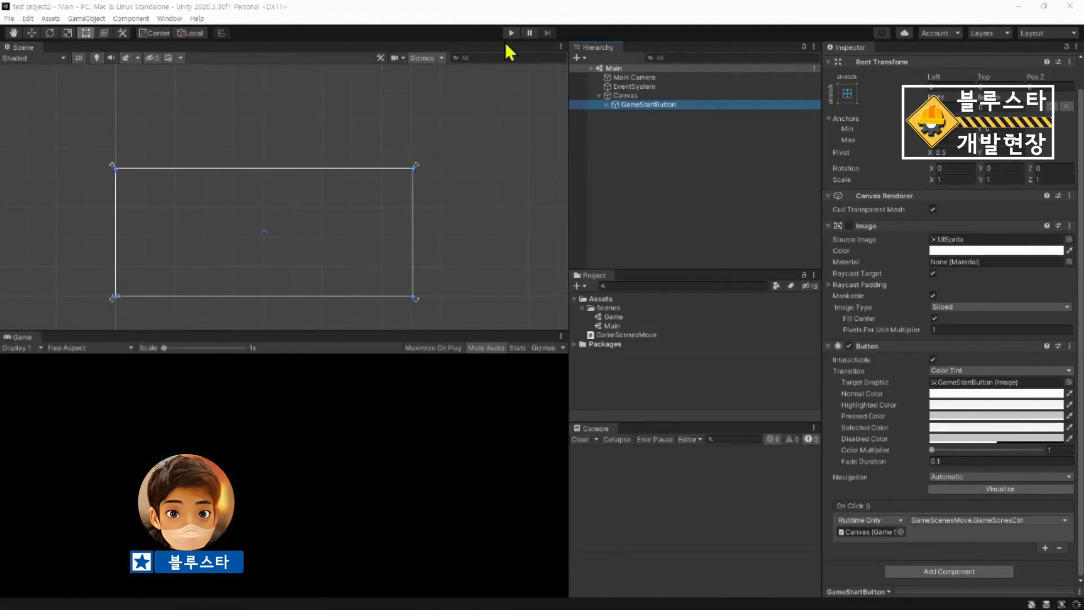
{"action": "left_click", "coordinate": [511, 33]}
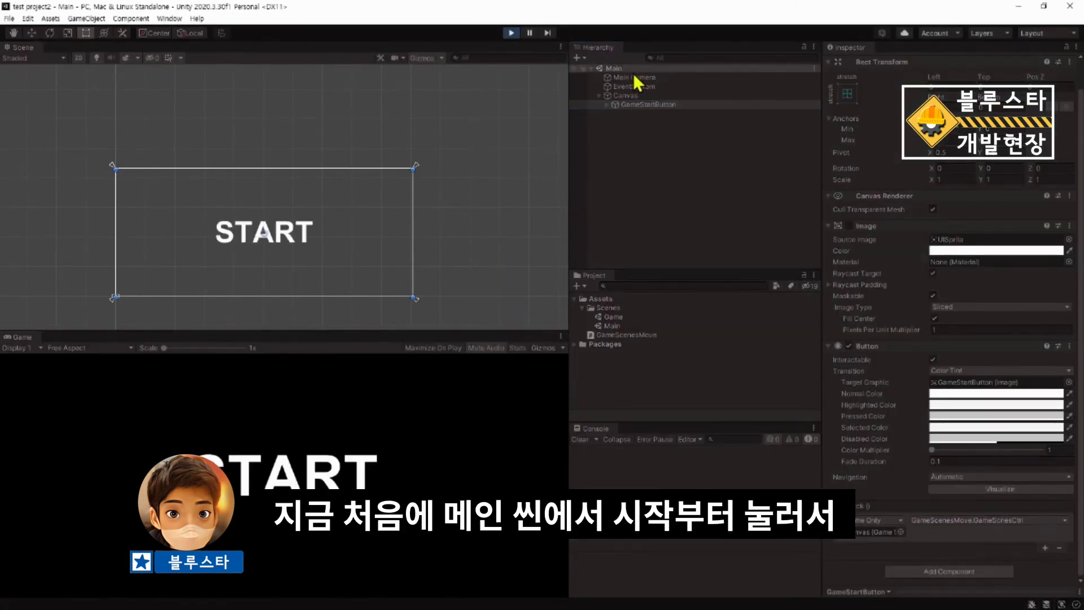
{"action": "left_click", "coordinate": [302, 477]}
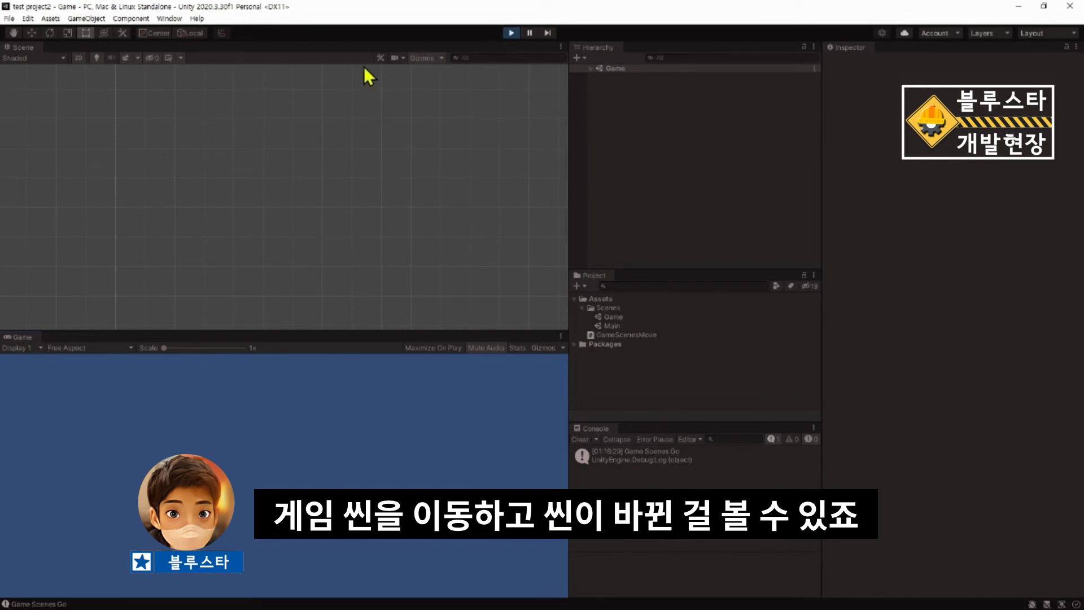
{"action": "key", "text": "ctrl+p"}
{"action": "key", "text": "ctrl+p"}
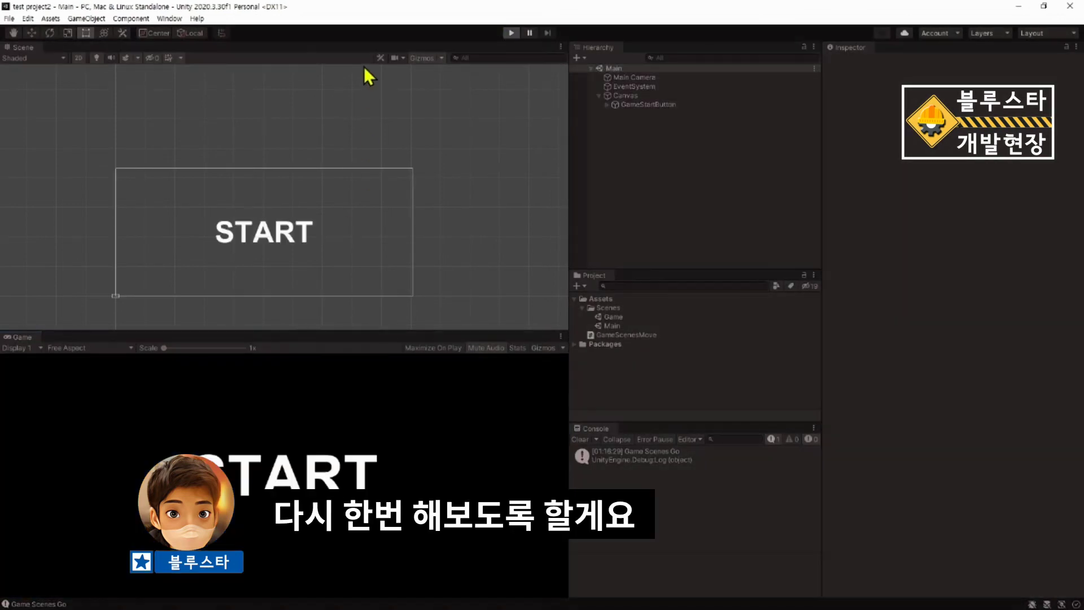
{"action": "left_click", "coordinate": [331, 429]}
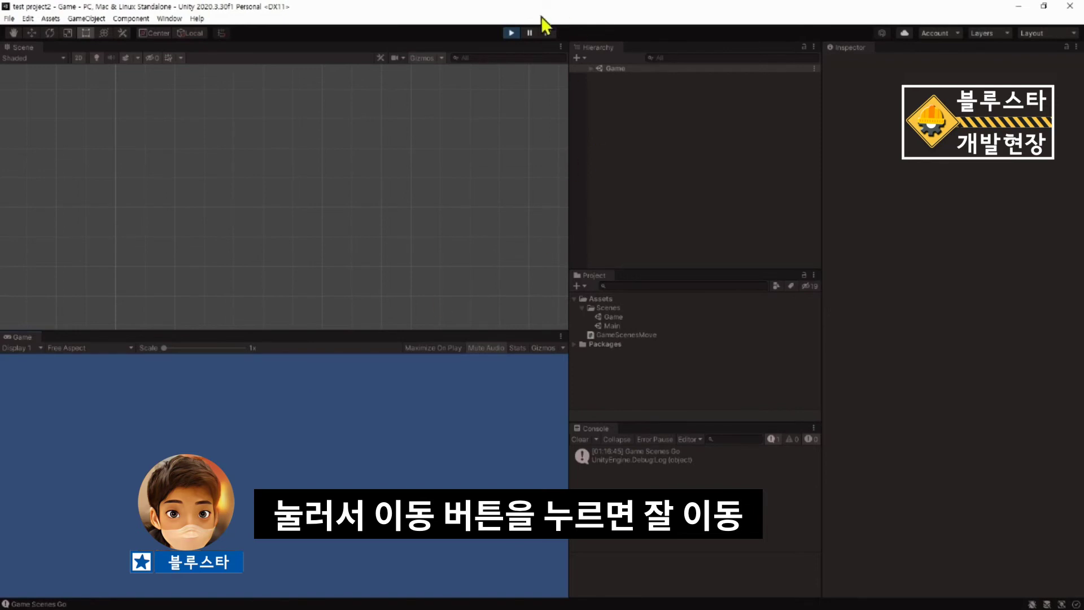
{"action": "left_click", "coordinate": [511, 33]}
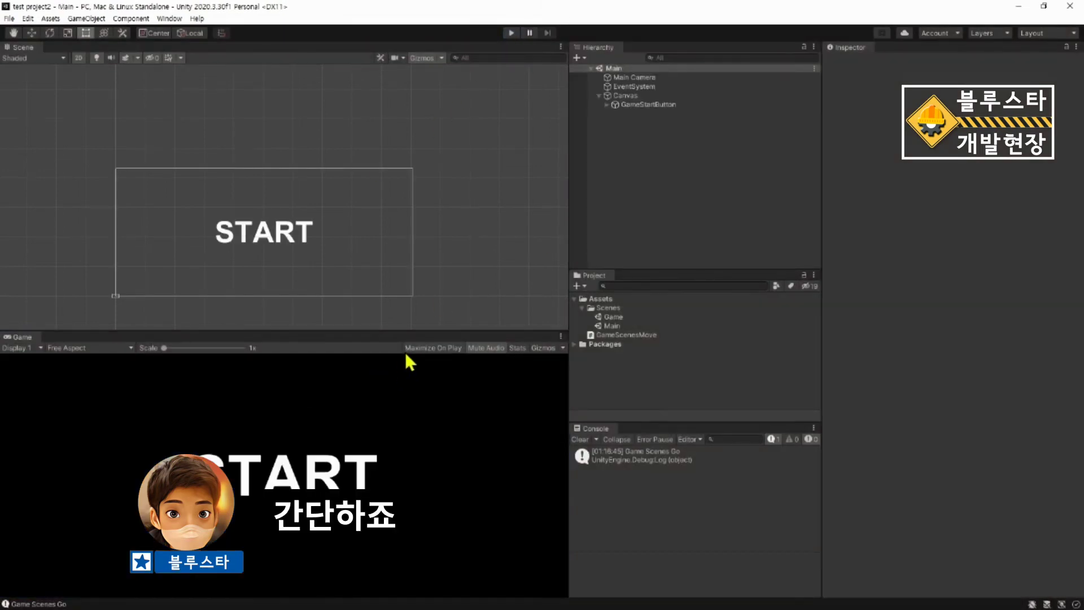
- Remove Scenes/Game from the Scenes In Build list in Build Settings
{"action": "left_click", "coordinate": [9, 18]}
{"action": "left_click", "coordinate": [40, 155]}
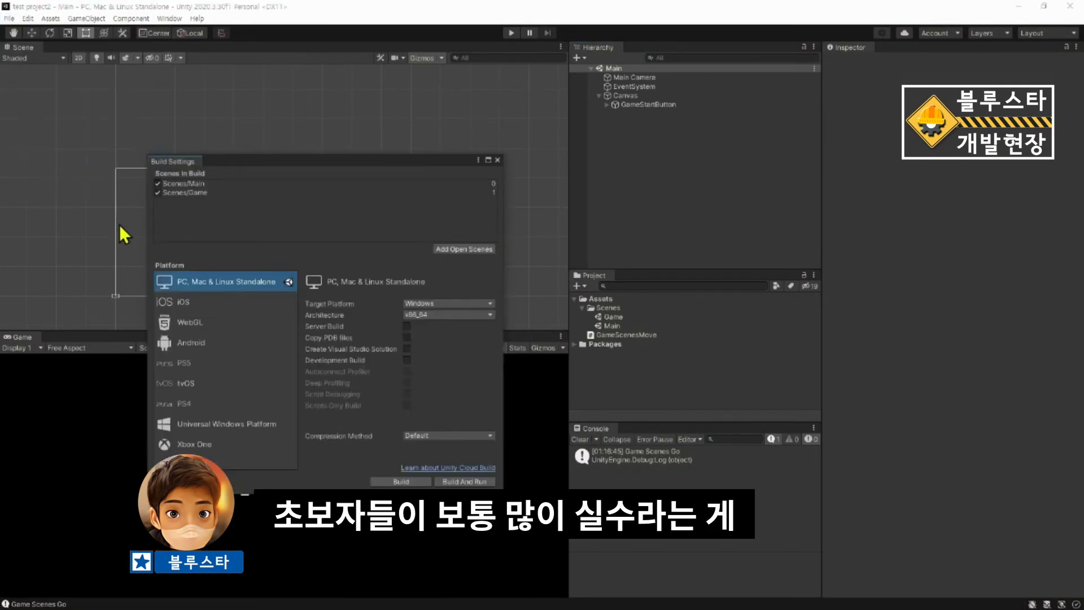
{"action": "left_click", "coordinate": [201, 193]}
{"action": "key", "text": "Delete"}
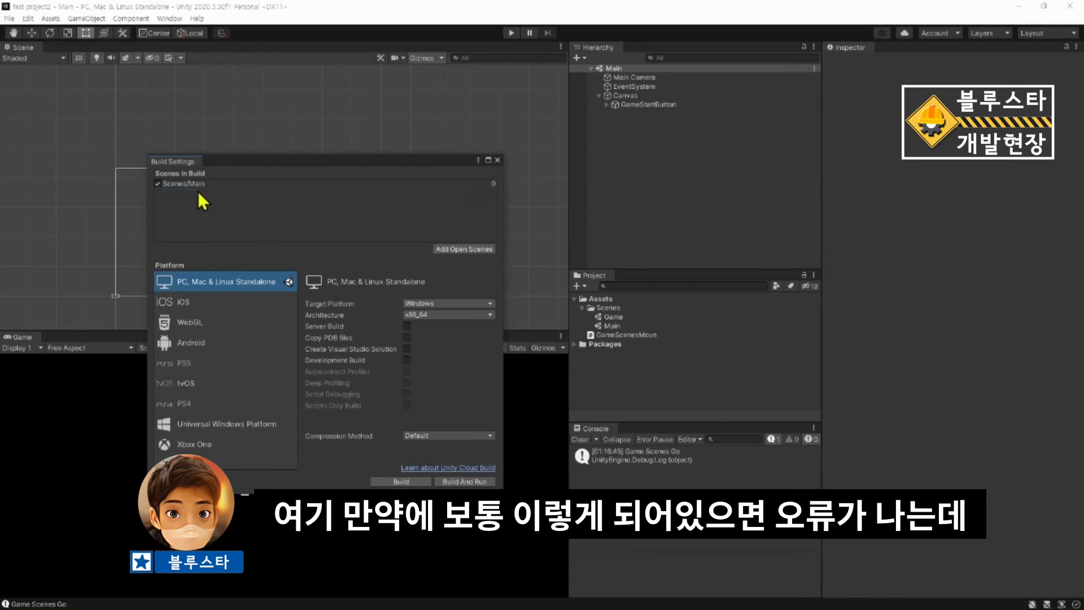
{"action": "left_click", "coordinate": [497, 160]}
- Play and press START to show the 'Game' not in build settings error in Console
{"action": "left_click", "coordinate": [510, 33]}
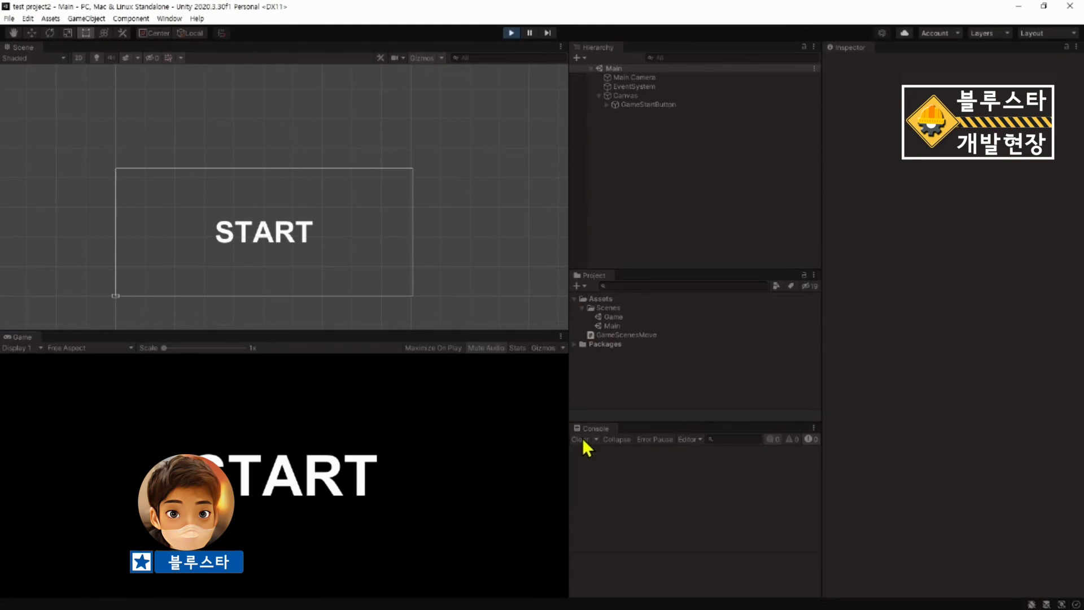
{"action": "left_click", "coordinate": [344, 452]}
{"action": "left_click", "coordinate": [642, 462]}
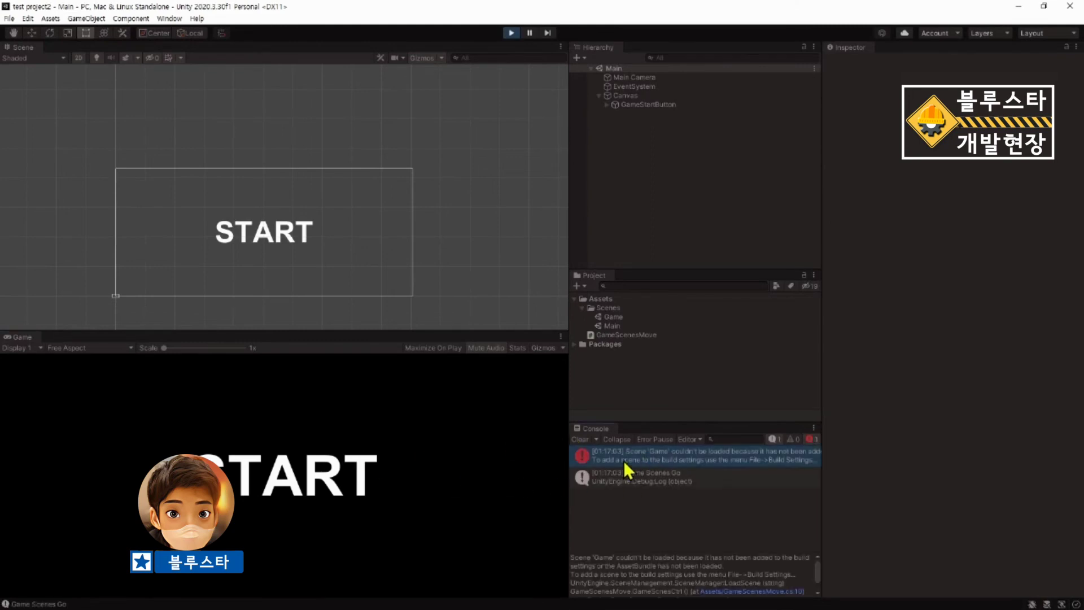
{"action": "mouse_move", "coordinate": [617, 552]}
{"action": "left_mouse_down"}
{"action": "mouse_move", "coordinate": [617, 526]}
{"action": "mouse_move", "coordinate": [724, 539]}
{"action": "left_mouse_up"}
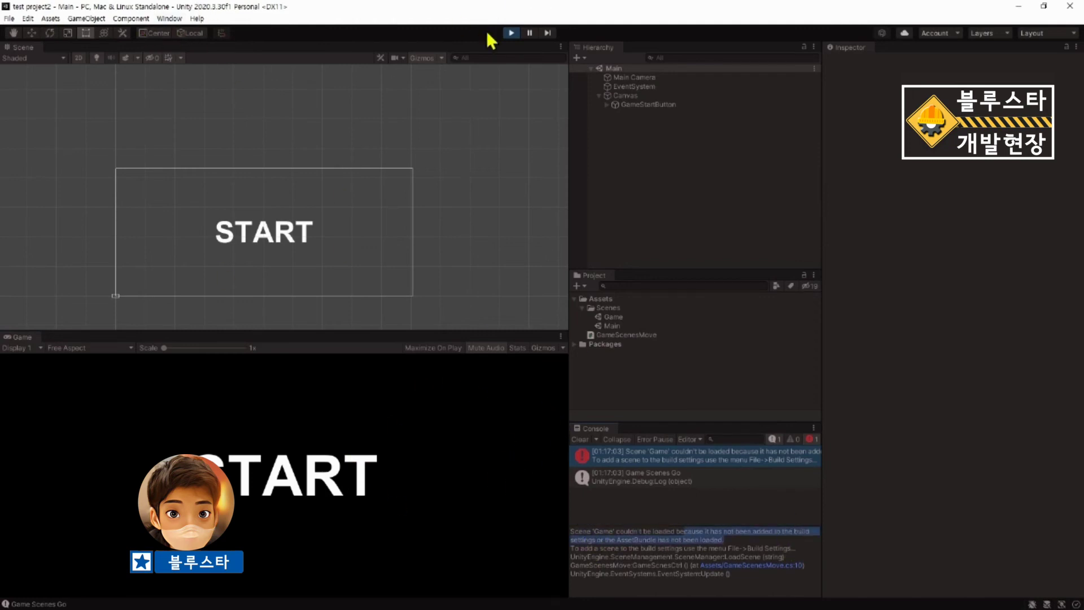
{"action": "left_click_drag", "start_coordinate": [737, 576], "coordinate": [571, 531]}
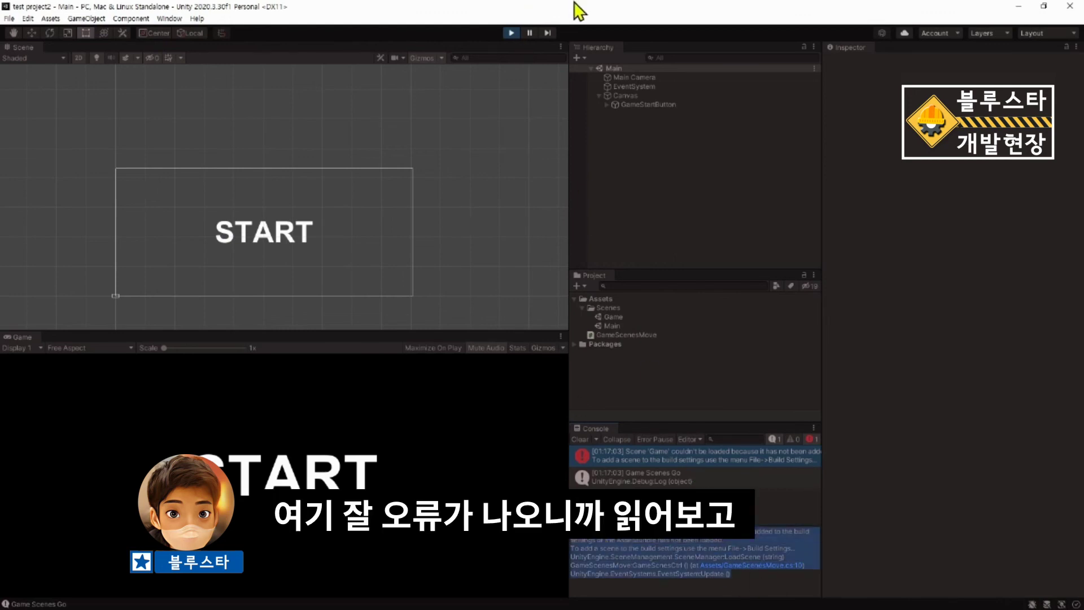
- Stop Play, add Scenes/Game back to Scenes In Build at index 1, and clear the Console
{"action": "left_click", "coordinate": [509, 33]}
{"action": "left_click", "coordinate": [9, 18]}
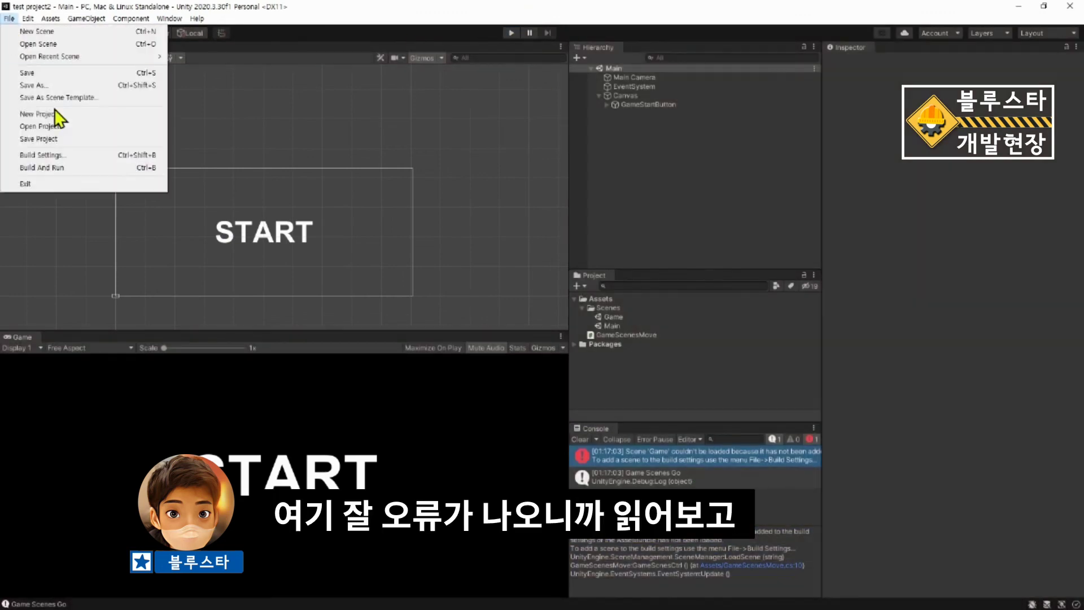
{"action": "left_click", "coordinate": [50, 154]}
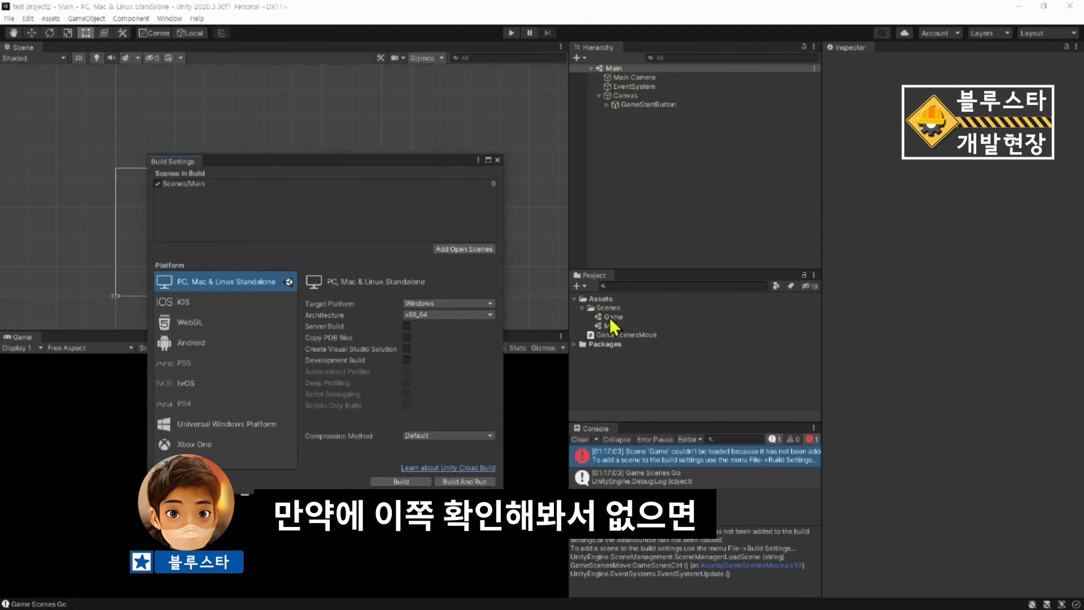
{"action": "left_click_drag", "start_coordinate": [613, 316], "coordinate": [192, 192]}
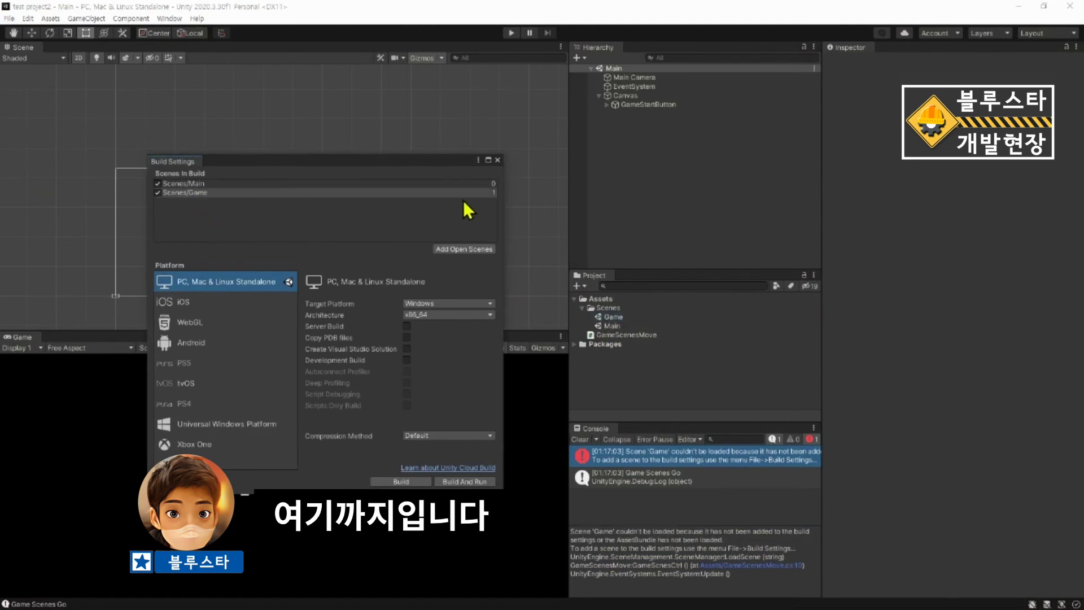
{"action": "left_click", "coordinate": [497, 162]}
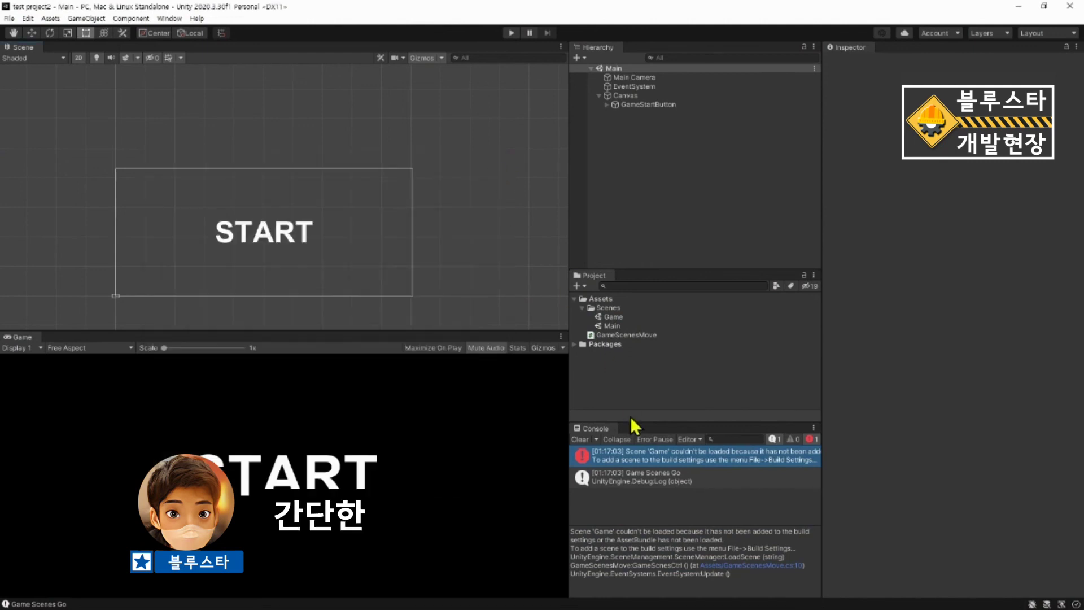
{"action": "left_click", "coordinate": [583, 439]}
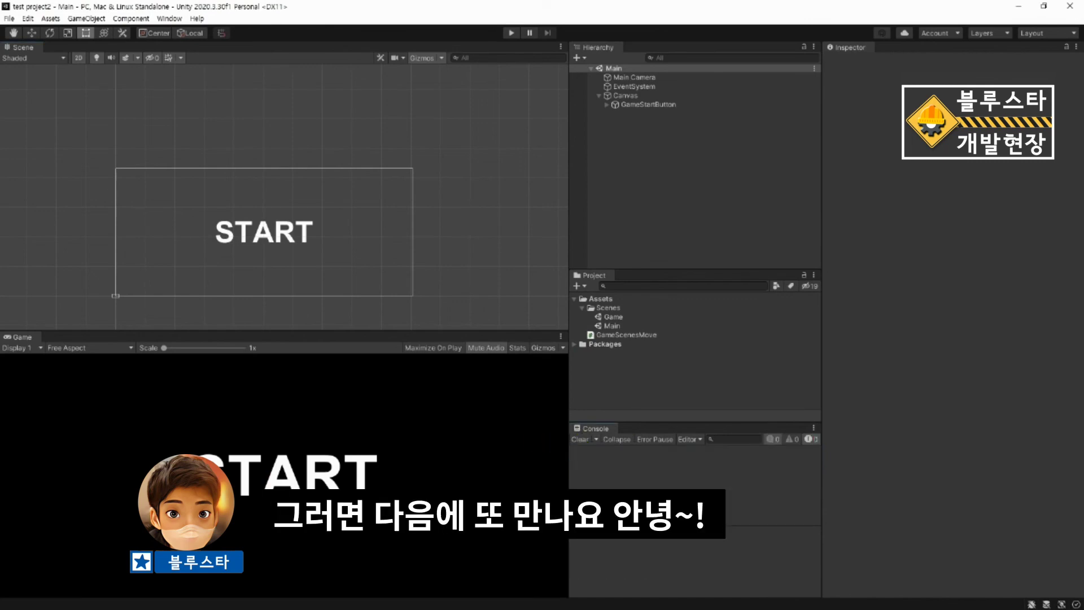